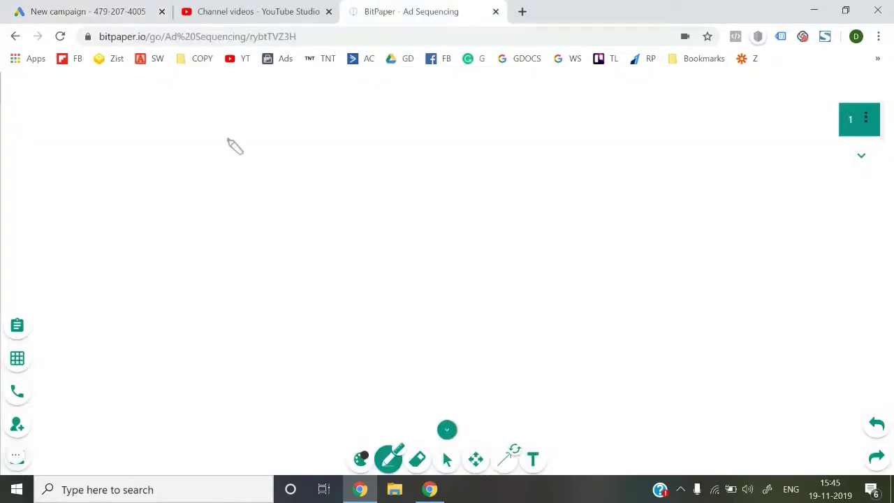
Handwrite the heading "Ad Sequence" near the upper middle of the whiteboard and underline it
mouse_move(326, 130)
left_mouse_down()
mouse_move(342, 118)
mouse_move(341, 130)
left_mouse_up()
left_click_drag(324, 123, 365, 129)
mouse_move(418, 105)
left_mouse_down()
mouse_move(415, 126)
mouse_move(427, 125)
mouse_move(440, 140)
mouse_move(497, 130)
mouse_move(518, 115)
left_mouse_up()
left_click_drag(521, 115, 544, 125)
left_click_drag(319, 146, 475, 136)
left_click_drag(498, 130, 563, 129)
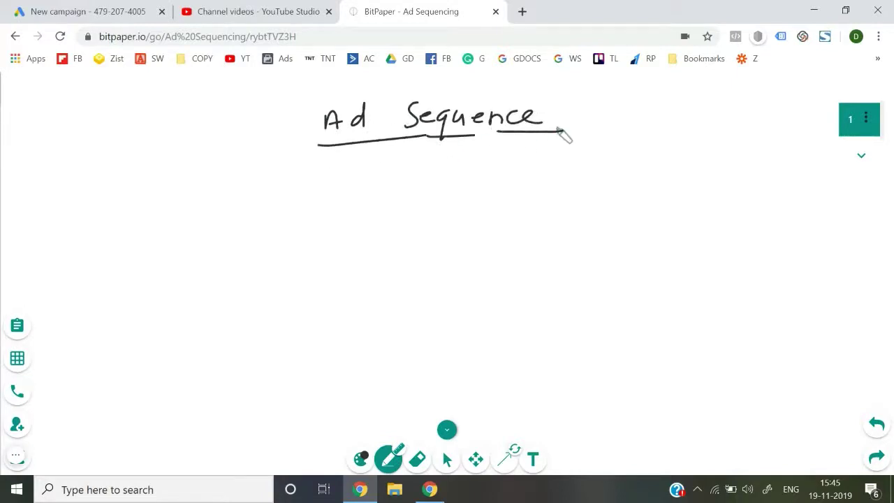
Draw a large circle below and left of the heading and fill it with scattered dots representing people
mouse_move(95, 193)
left_mouse_down()
mouse_move(84, 202)
mouse_move(116, 299)
mouse_move(222, 199)
mouse_move(97, 191)
left_mouse_up()
left_click(99, 206)
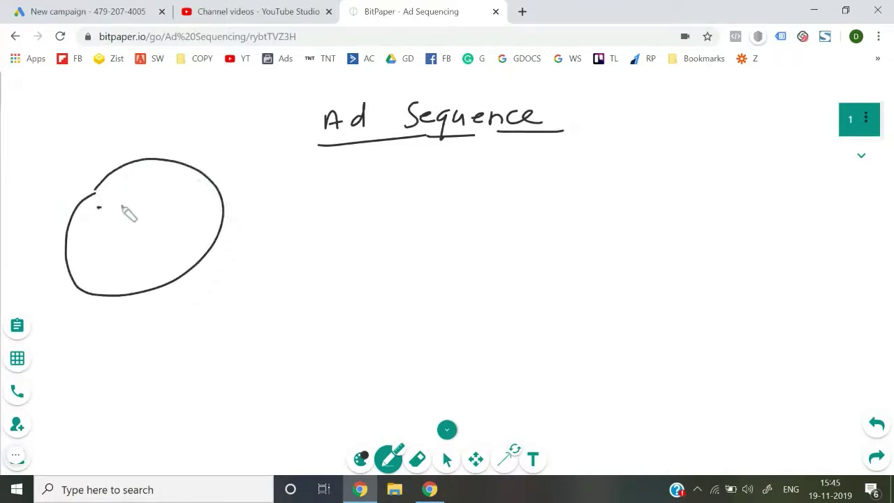
left_click(125, 203)
left_click(105, 229)
left_click(139, 221)
left_click(172, 203)
left_click(168, 186)
left_click(194, 194)
left_click(178, 233)
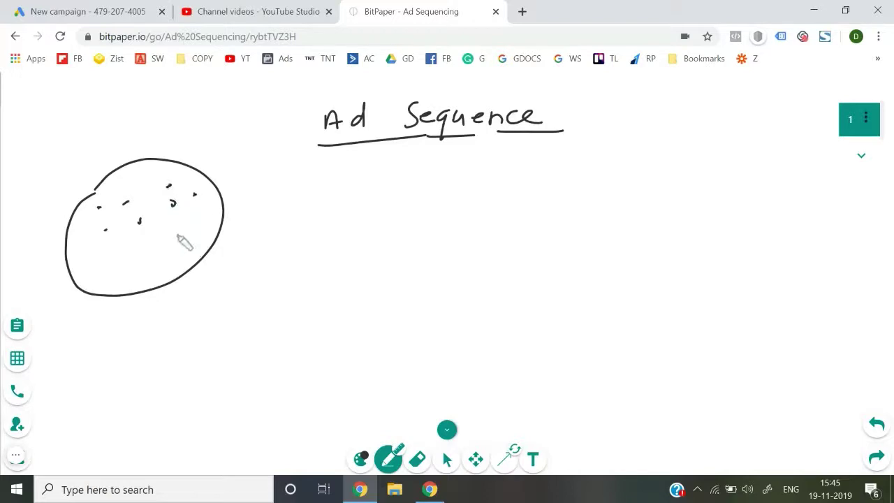
left_click(115, 256)
left_click(108, 243)
left_click(141, 242)
left_click(141, 262)
left_click(157, 247)
left_click(201, 229)
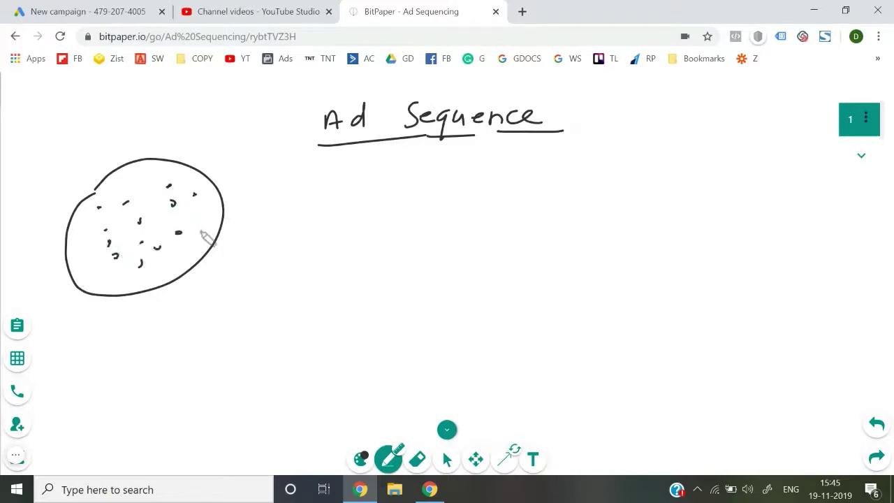
left_click(192, 246)
Add a short downward arrow beneath the dotted circle and label it "Audience"
left_click_drag(154, 292, 146, 304)
mouse_move(125, 342)
left_mouse_down()
mouse_move(131, 322)
mouse_move(139, 341)
mouse_move(194, 343)
mouse_move(255, 329)
mouse_move(267, 317)
left_mouse_up()
left_click(170, 326)
Draw a double arrow from the audience circle to a circled "Ad", and a long arrow to a boxed "Video 1"
mouse_move(219, 226)
left_mouse_down()
mouse_move(346, 221)
mouse_move(343, 236)
left_mouse_up()
mouse_move(401, 228)
left_mouse_down()
mouse_move(433, 225)
mouse_move(424, 191)
mouse_move(420, 234)
left_mouse_up()
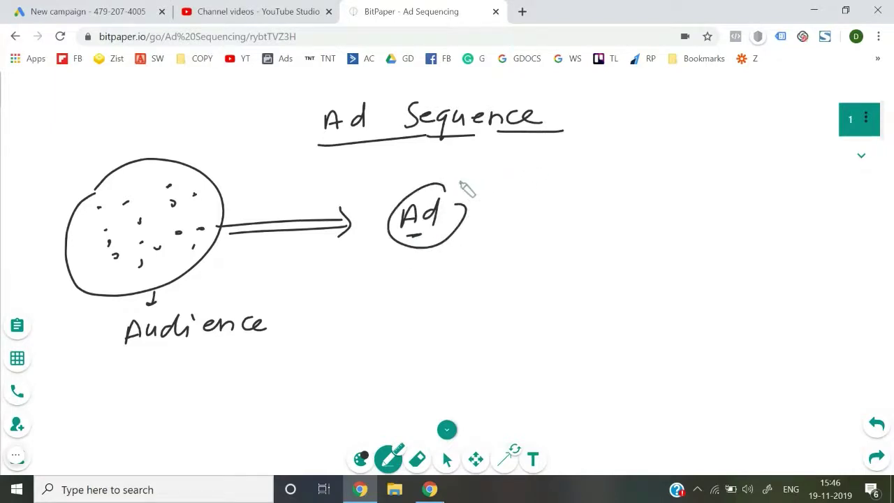
mouse_move(520, 155)
left_mouse_down()
mouse_move(519, 185)
mouse_move(601, 148)
mouse_move(595, 193)
mouse_move(518, 183)
mouse_move(547, 170)
mouse_move(556, 183)
mouse_move(600, 176)
mouse_move(591, 179)
left_mouse_up()
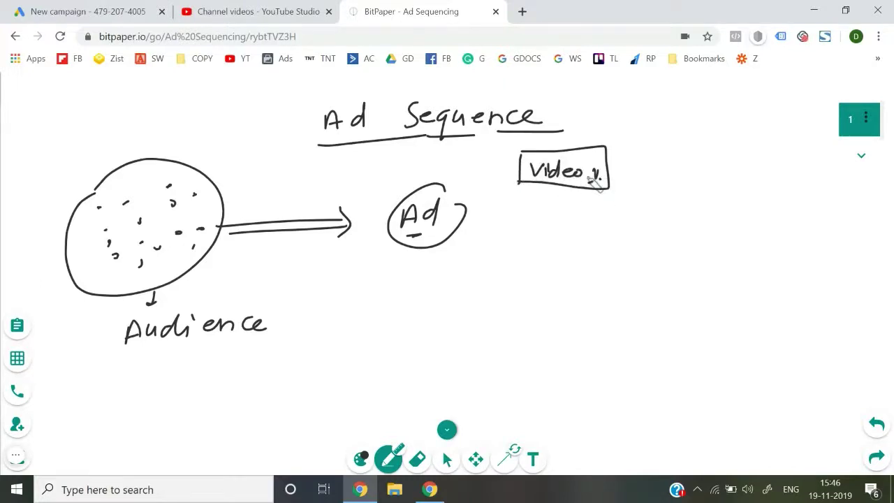
mouse_move(229, 208)
left_mouse_down()
mouse_move(510, 175)
mouse_move(505, 166)
mouse_move(488, 197)
left_mouse_up()
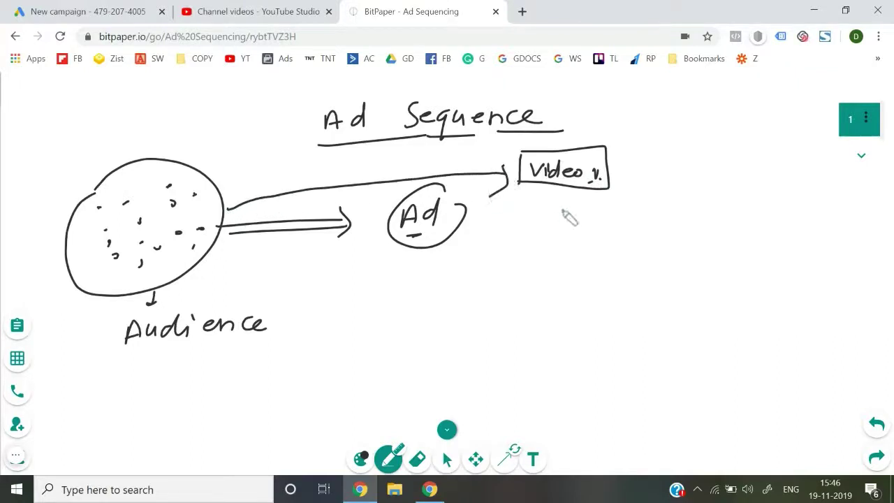
Write "Video 2" and "Video 3" in a column below Video 1, linking them in order with arrows
mouse_move(566, 183)
left_mouse_down()
mouse_move(554, 231)
mouse_move(573, 222)
left_mouse_up()
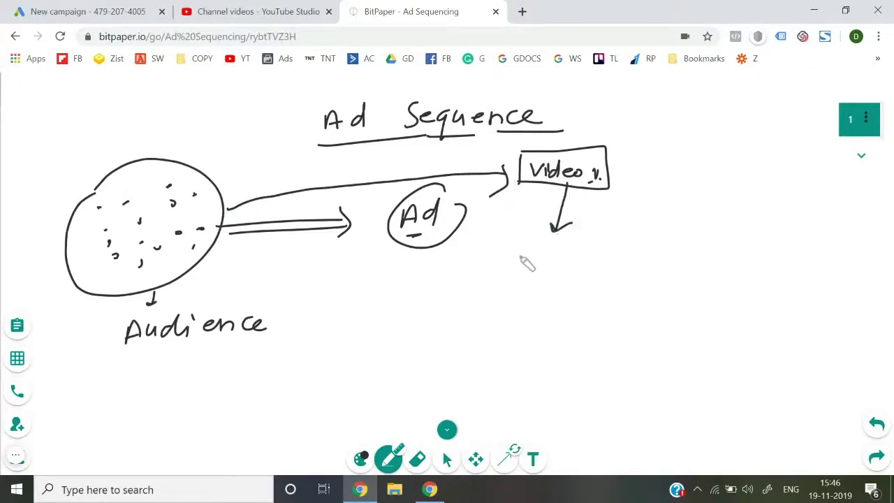
mouse_move(520, 247)
left_mouse_down()
mouse_move(539, 247)
mouse_move(544, 262)
mouse_move(557, 242)
mouse_move(616, 263)
left_mouse_up()
left_click_drag(607, 264, 630, 263)
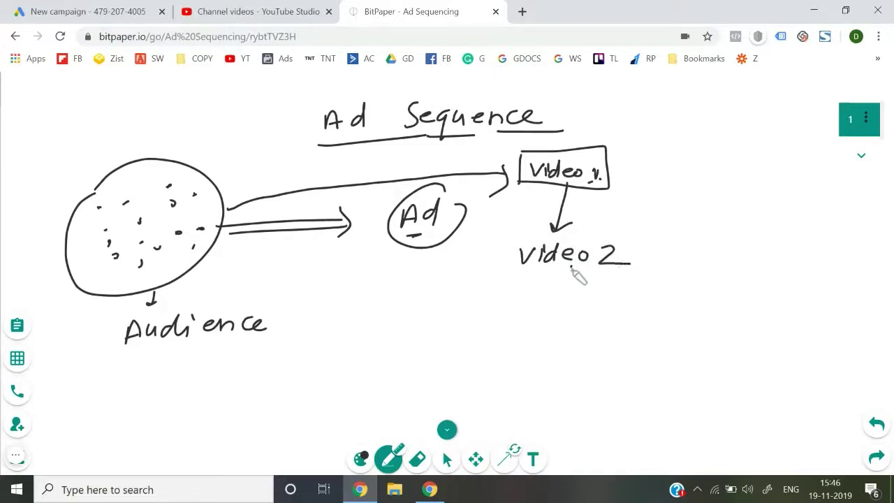
mouse_move(571, 267)
left_mouse_down()
mouse_move(558, 313)
mouse_move(577, 307)
left_mouse_up()
mouse_move(520, 341)
left_mouse_down()
mouse_move(531, 357)
mouse_move(542, 342)
left_mouse_up()
mouse_move(547, 346)
left_mouse_down()
mouse_move(545, 357)
mouse_move(576, 338)
mouse_move(595, 354)
mouse_move(613, 349)
mouse_move(643, 360)
mouse_move(716, 345)
left_mouse_up()
Continue the chain with "Video 4", "Video 5" and "Video 6", joined by arrows running upward
mouse_move(705, 333)
left_mouse_down()
mouse_move(709, 353)
mouse_move(742, 338)
mouse_move(749, 349)
left_mouse_up()
mouse_move(760, 342)
left_mouse_down()
mouse_move(794, 355)
mouse_move(827, 343)
mouse_move(768, 322)
mouse_move(766, 268)
mouse_move(773, 274)
left_mouse_up()
mouse_move(704, 238)
left_mouse_down()
mouse_move(794, 256)
mouse_move(818, 225)
left_mouse_up()
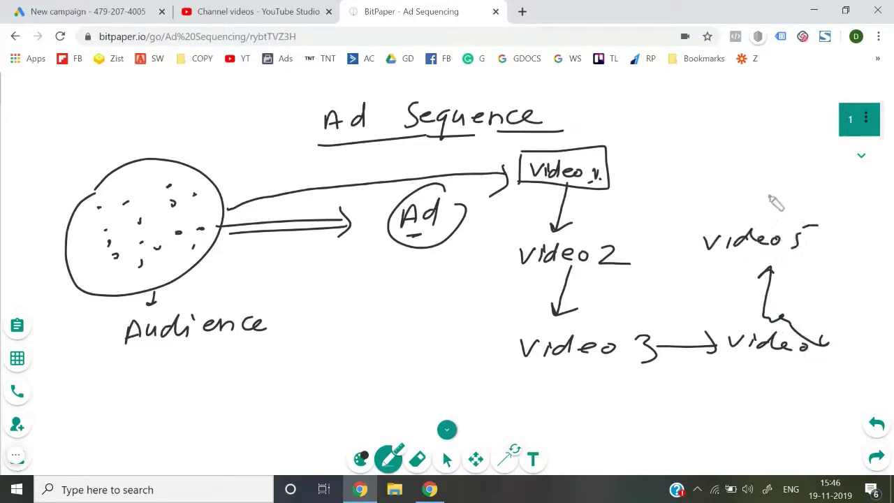
mouse_move(746, 210)
left_mouse_down()
mouse_move(751, 180)
mouse_move(756, 188)
left_mouse_up()
mouse_move(705, 155)
left_mouse_down()
mouse_move(764, 165)
mouse_move(810, 155)
mouse_move(796, 162)
left_mouse_up()
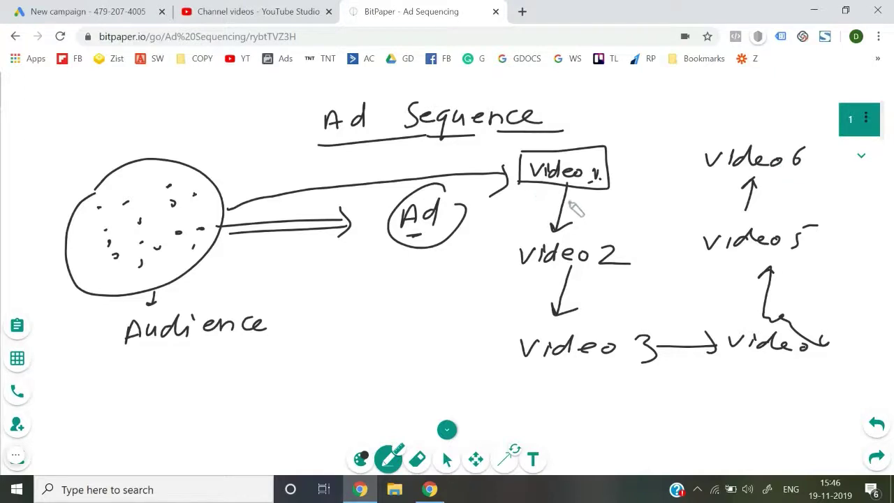
Mark each video in the chain with its circled sequence number, from 1 to 6
left_click_drag(614, 177, 626, 177)
mouse_move(634, 169)
left_mouse_down()
mouse_move(631, 186)
mouse_move(648, 183)
left_mouse_up()
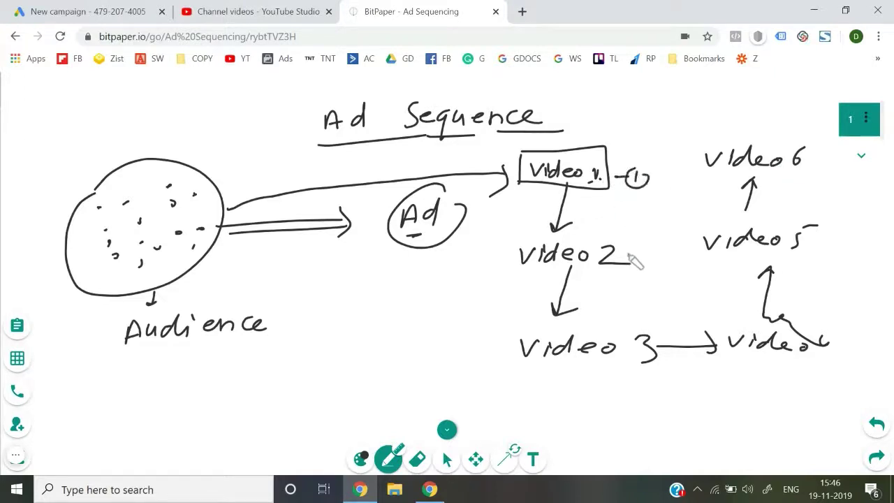
left_click_drag(618, 246, 630, 245)
left_click_drag(650, 239, 649, 243)
mouse_move(596, 330)
left_mouse_down()
mouse_move(631, 318)
mouse_move(633, 293)
left_mouse_up()
mouse_move(740, 325)
left_mouse_down()
mouse_move(742, 306)
mouse_move(728, 310)
mouse_move(751, 280)
left_mouse_up()
left_click_drag(825, 237, 848, 239)
left_click_drag(697, 143, 721, 116)
mouse_move(727, 112)
left_mouse_down()
mouse_move(723, 133)
mouse_move(746, 126)
left_mouse_up()
left_click_drag(734, 103, 764, 94)
left_click_drag(763, 129, 749, 104)
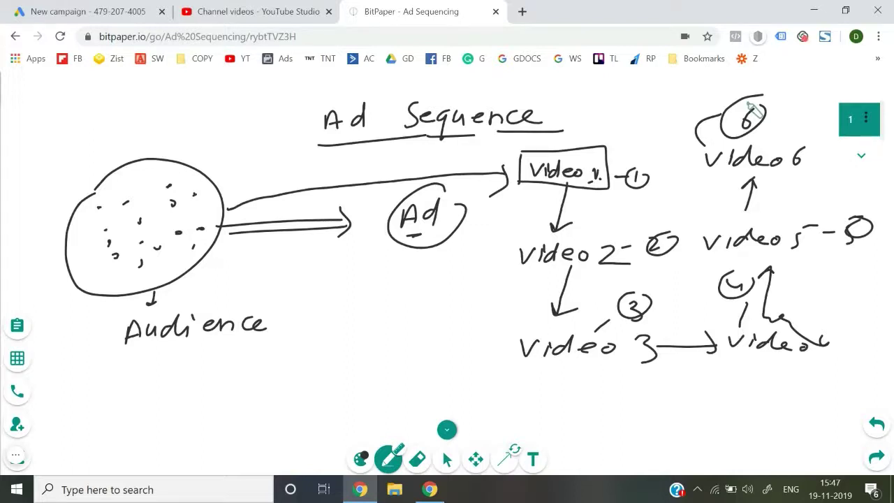
Sketch two circled tick marks and a circled 3 above the diagram, linked in order by lines
mouse_move(157, 97)
left_mouse_down()
mouse_move(193, 117)
mouse_move(155, 119)
mouse_move(187, 103)
mouse_move(255, 106)
mouse_move(322, 84)
left_mouse_up()
left_click_drag(183, 124, 257, 121)
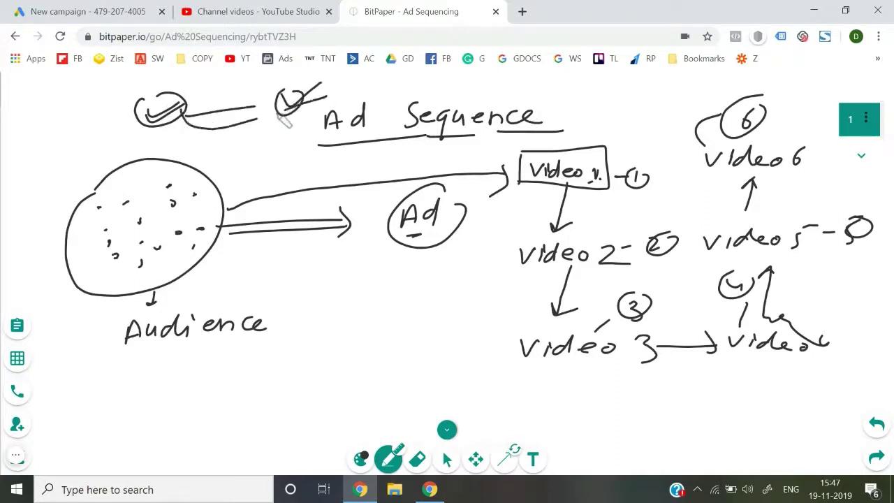
mouse_move(319, 97)
left_mouse_down()
mouse_move(455, 84)
mouse_move(447, 92)
left_mouse_up()
mouse_move(314, 105)
left_mouse_down()
mouse_move(377, 81)
mouse_move(397, 84)
left_mouse_up()
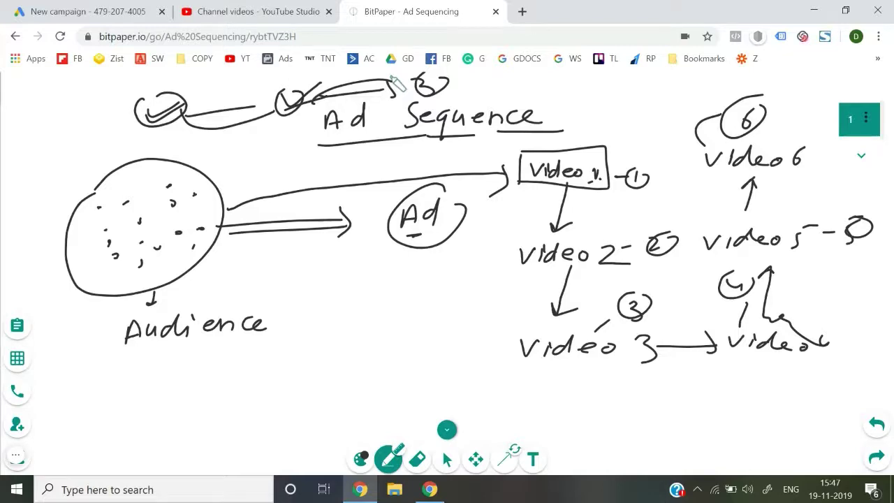
Switch to the Google Ads new campaign page and continue with the Video campaign using the Ad sequence subtype
left_click(156, 7)
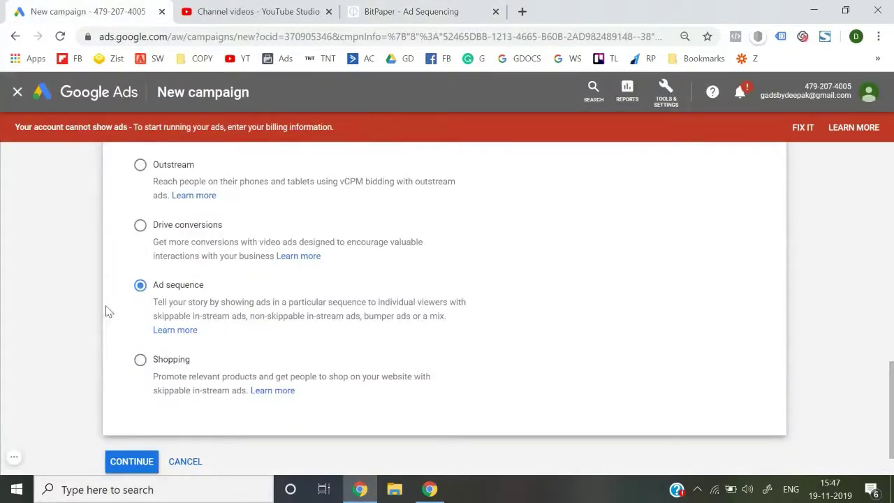
scroll(102, 336, "up", 10)
scroll(101, 336, "down", 5)
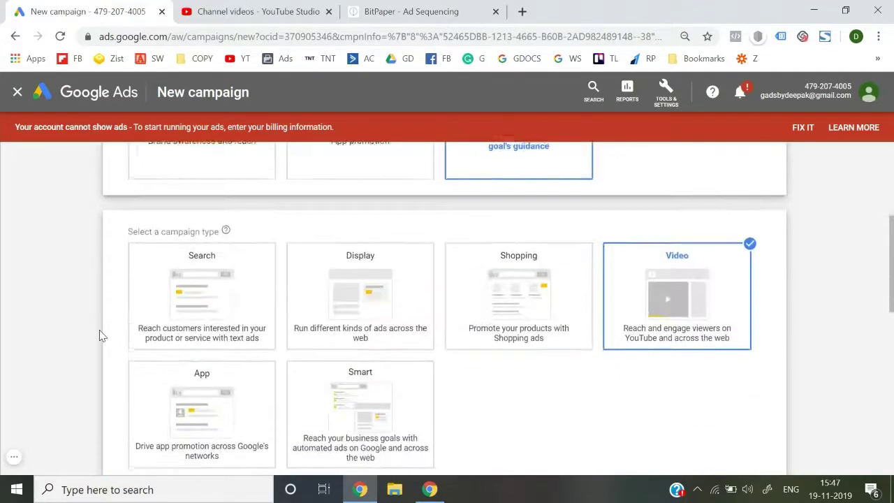
scroll(99, 329, "down", 5)
right_click(100, 329)
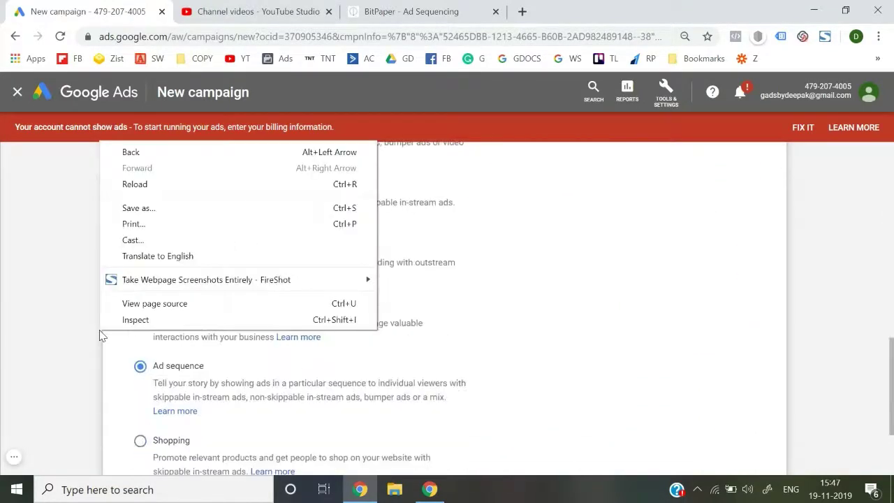
left_click(67, 359)
scroll(180, 367, "down", 2)
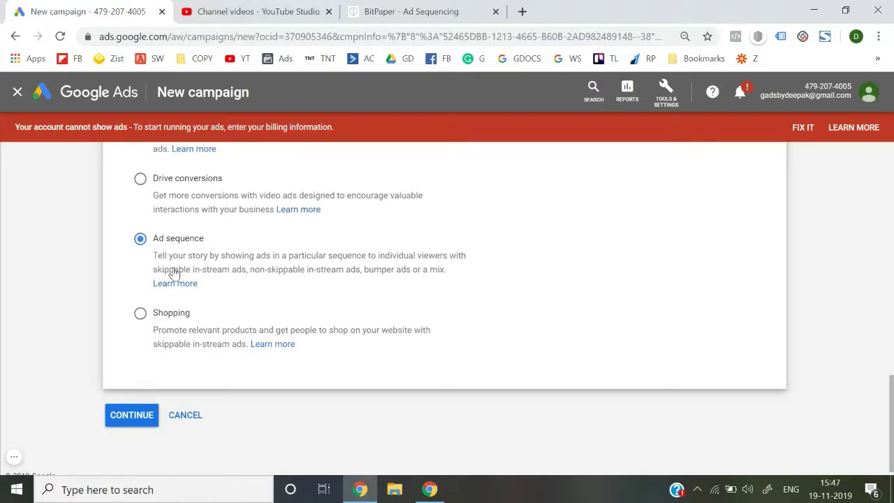
left_click(140, 423)
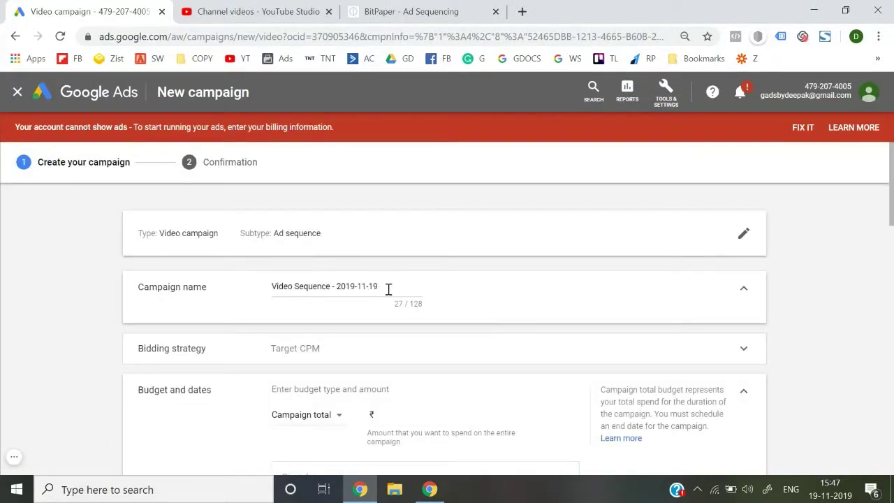
Rename the campaign as "Ad Sequence"
left_click(388, 289)
key("ctrl+a")
type("Ad")
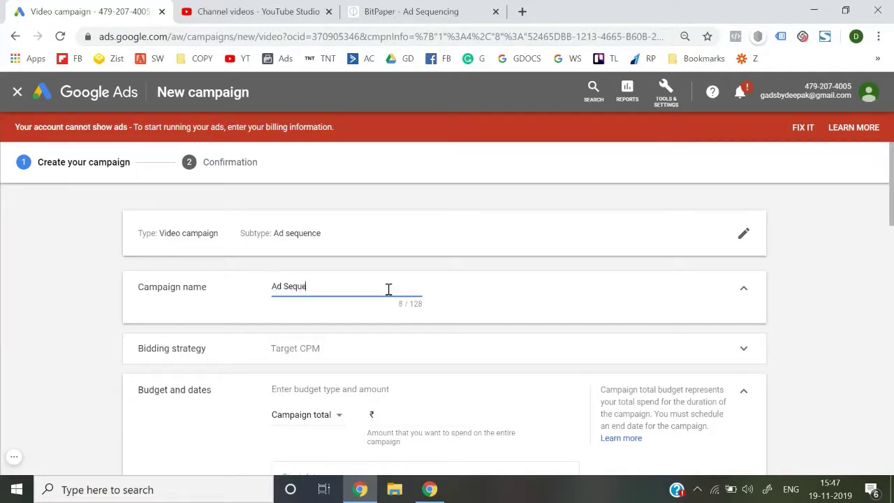
Switch the bidding strategy to Maximum CPV and back to Target CPM
scroll(388, 289, "down", 3)
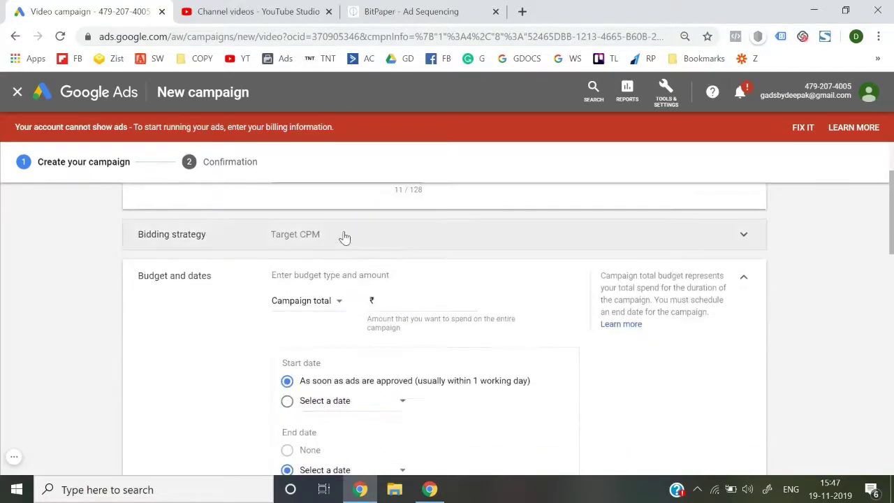
left_click(343, 235)
left_click(300, 253)
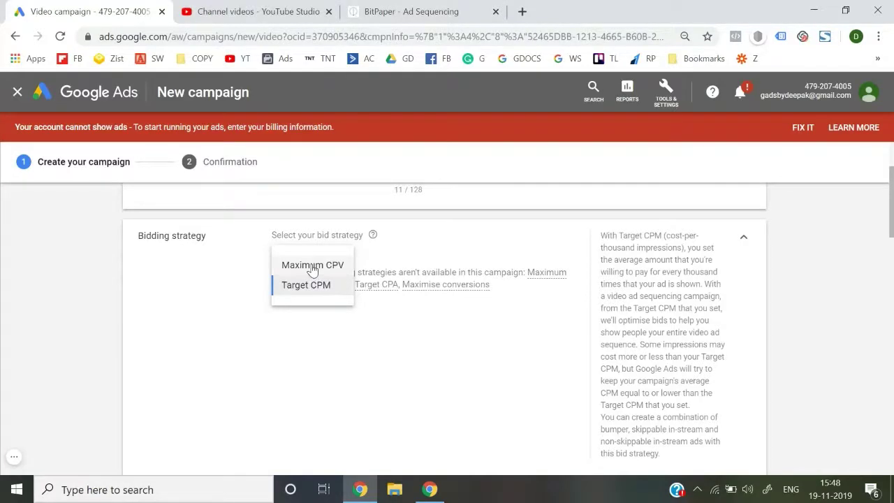
left_click(313, 264)
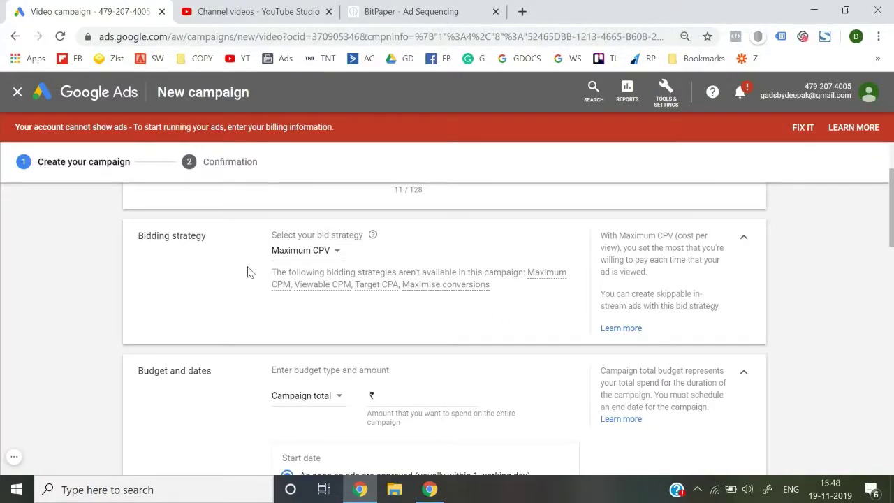
left_click(280, 262)
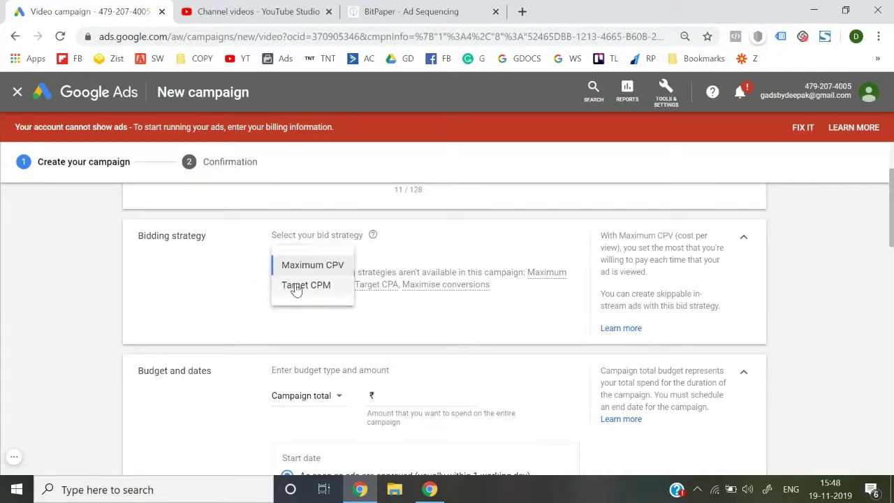
left_click(295, 286)
mouse_move(297, 285)
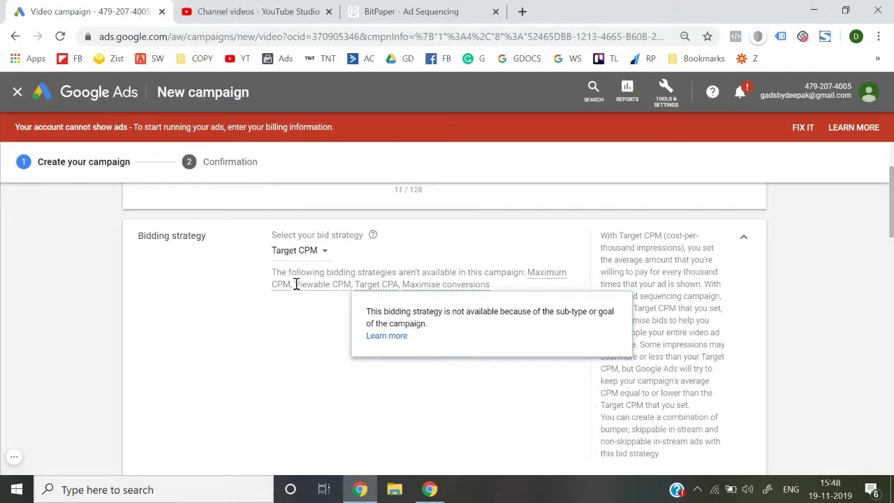
Set the campaign budget type to Daily with an amount of ₹1,000
scroll(295, 286, "down", 2)
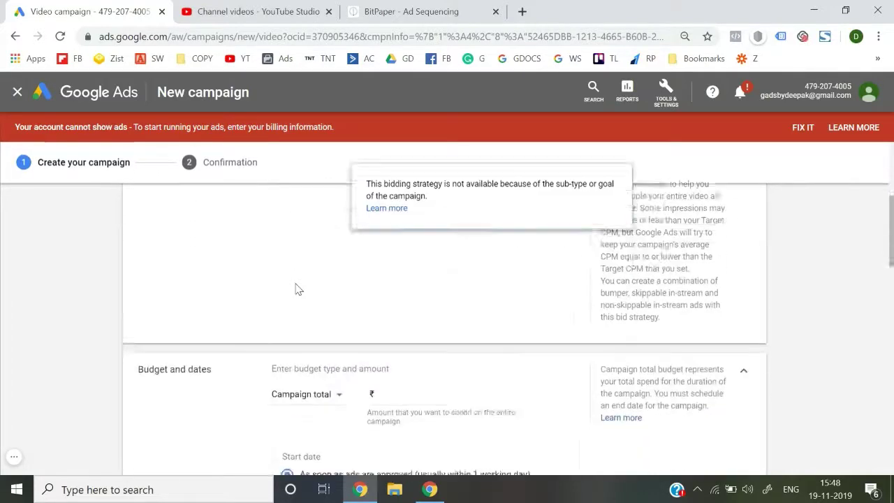
scroll(293, 294, "up", 4)
scroll(283, 304, "down", 2)
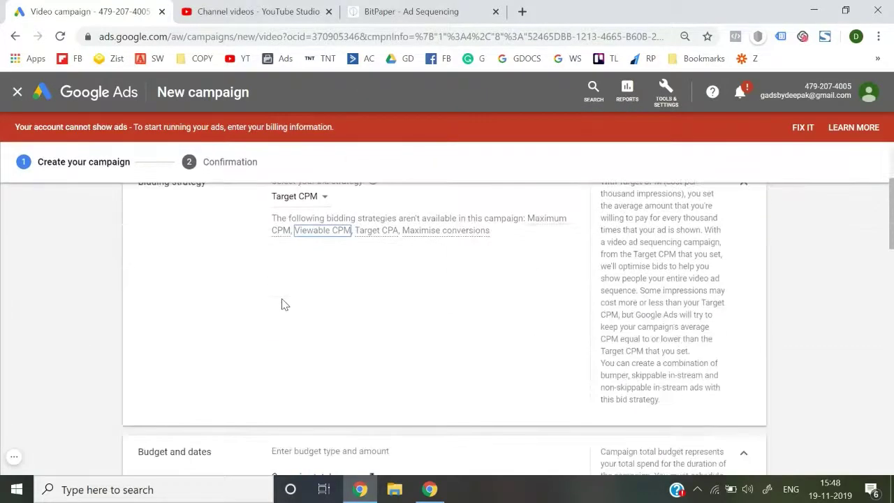
scroll(243, 331, "down", 2)
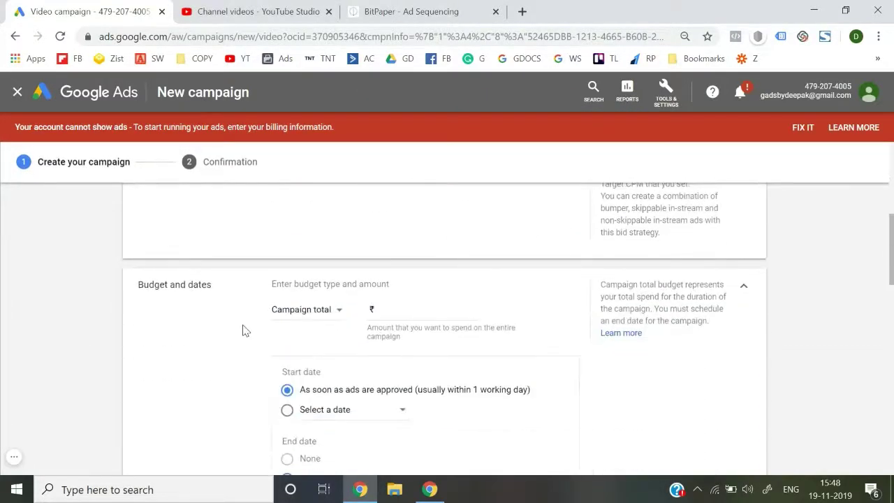
left_click(300, 318)
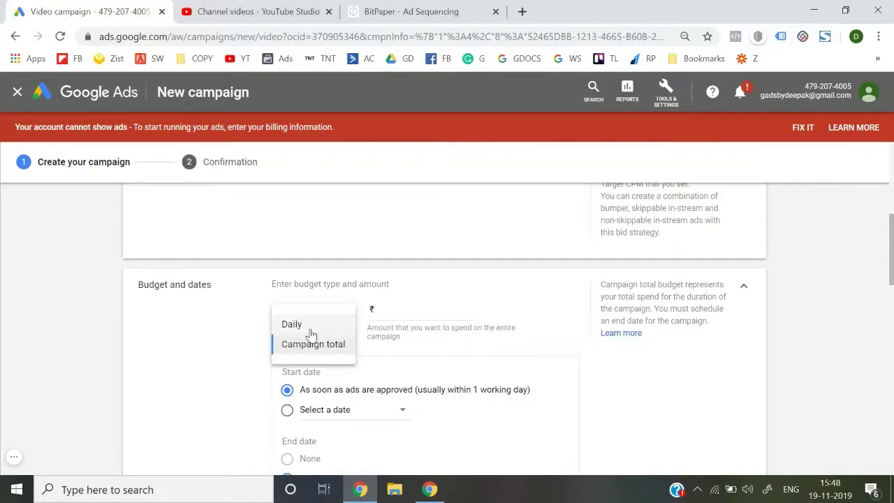
left_click(300, 324)
left_click(393, 308)
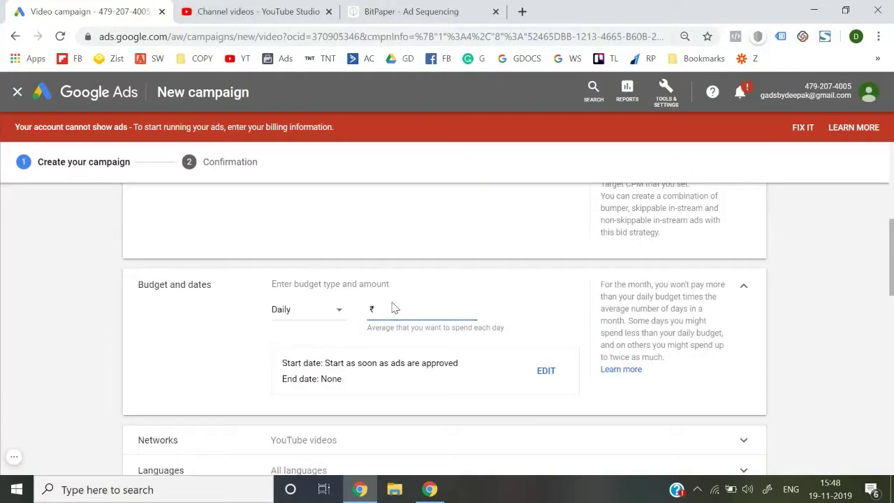
left_click(167, 355)
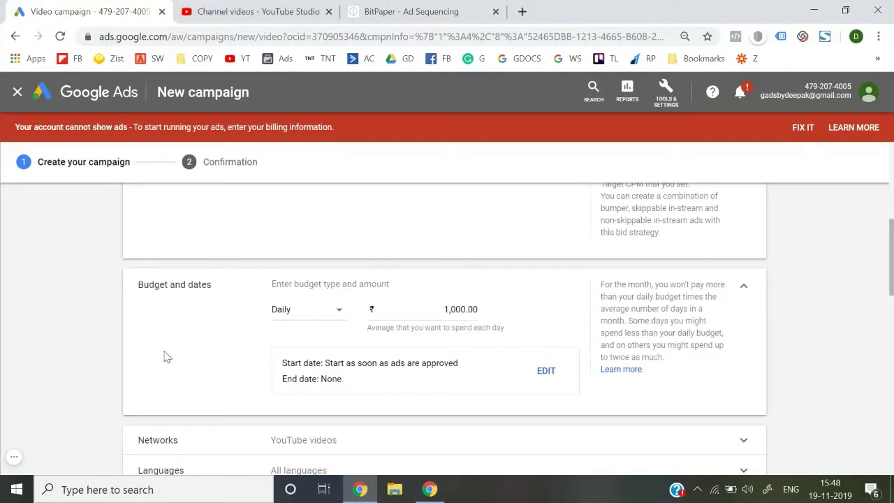
Expand the Networks settings and review the language, location, people and content exclusion sections
scroll(171, 359, "down", 1)
left_click(207, 359)
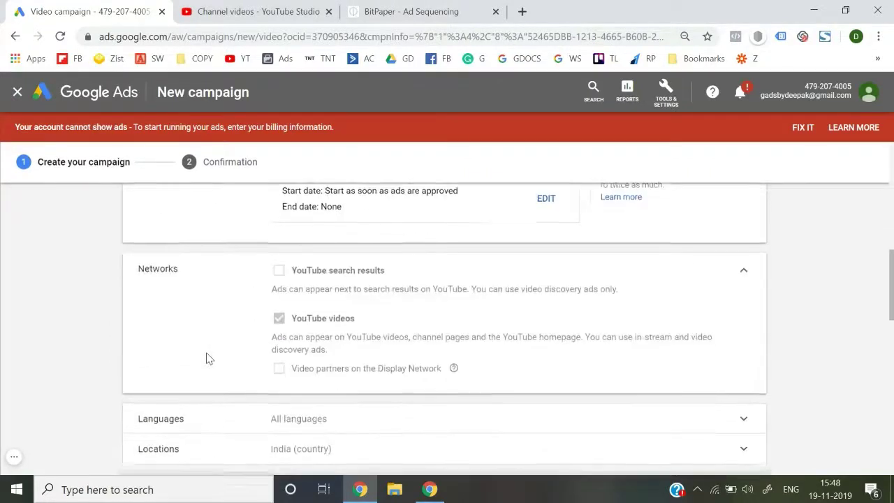
scroll(144, 342, "down", 2)
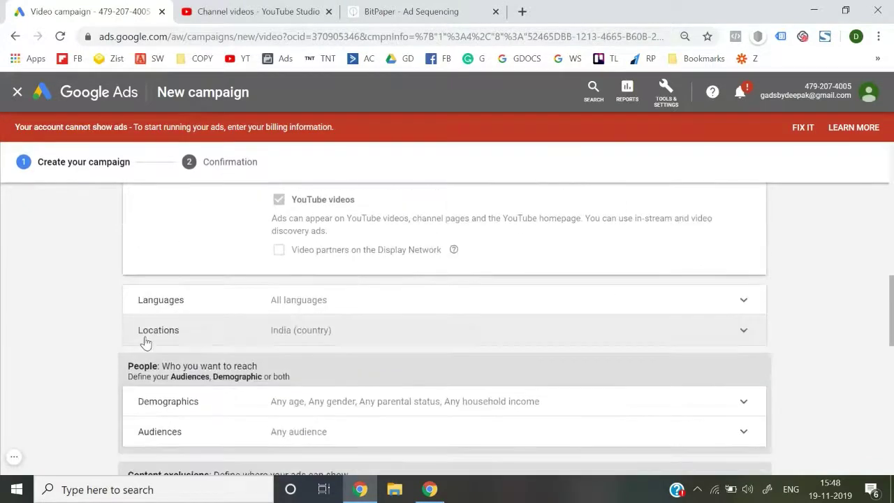
scroll(230, 325, "down", 1)
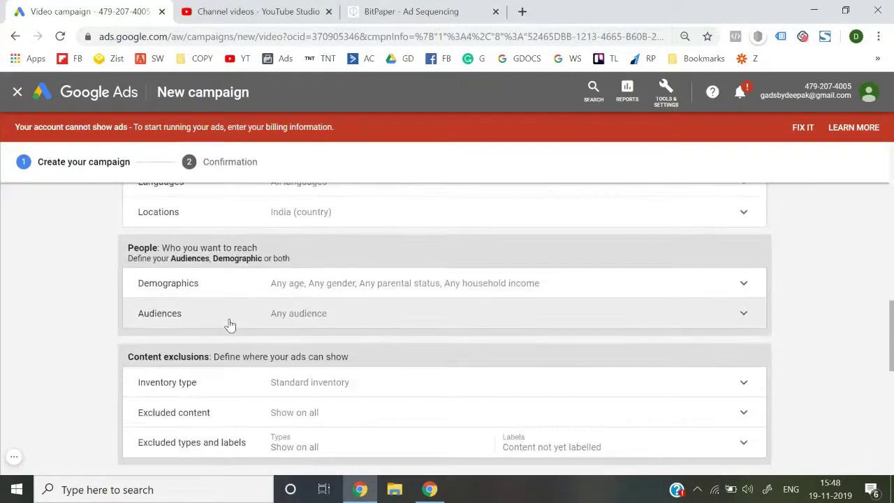
Review the Demographics and Audiences targeting options in the People section, leaving each one collapsed again
left_click(279, 289)
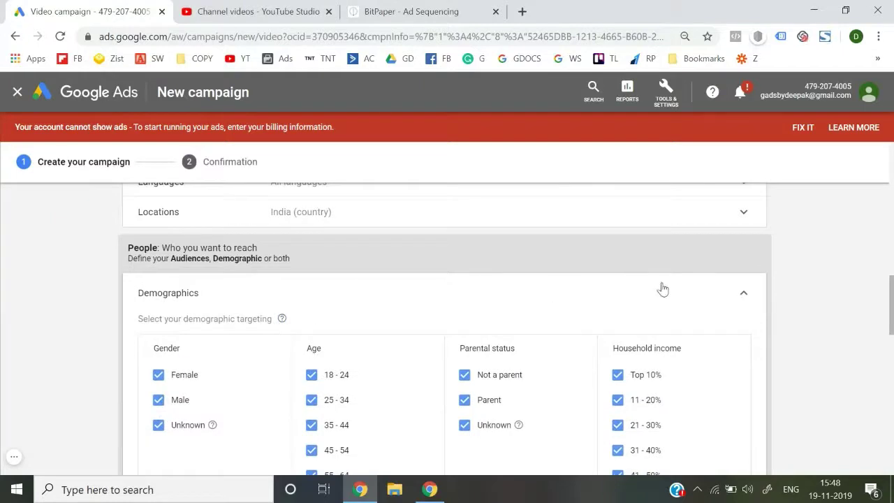
left_click(693, 290)
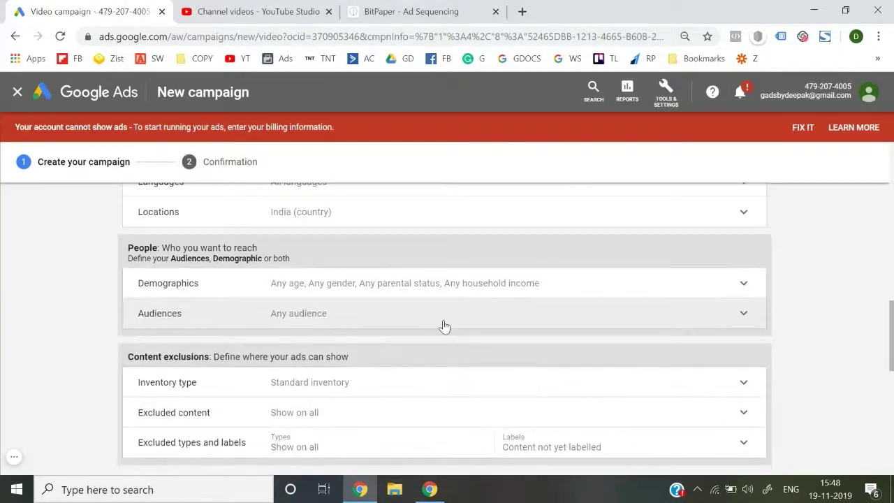
left_click(444, 326)
scroll(443, 325, "down", 1)
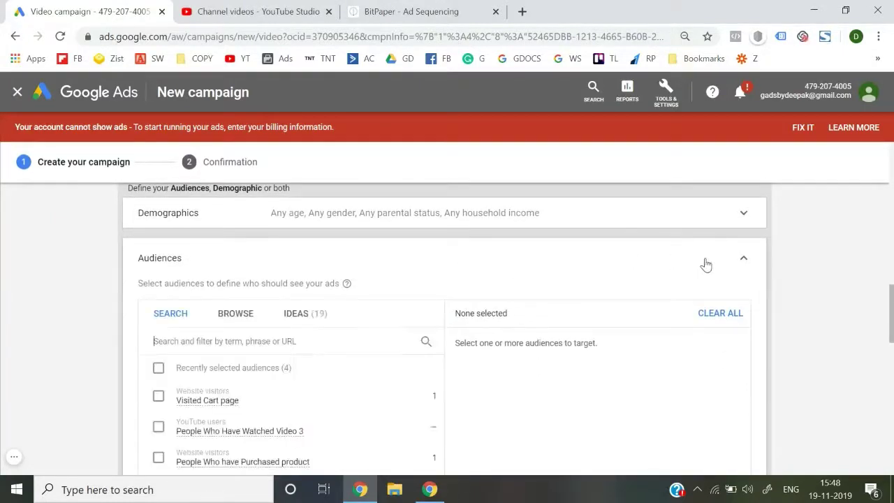
left_click(702, 260)
scroll(435, 318, "down", 1)
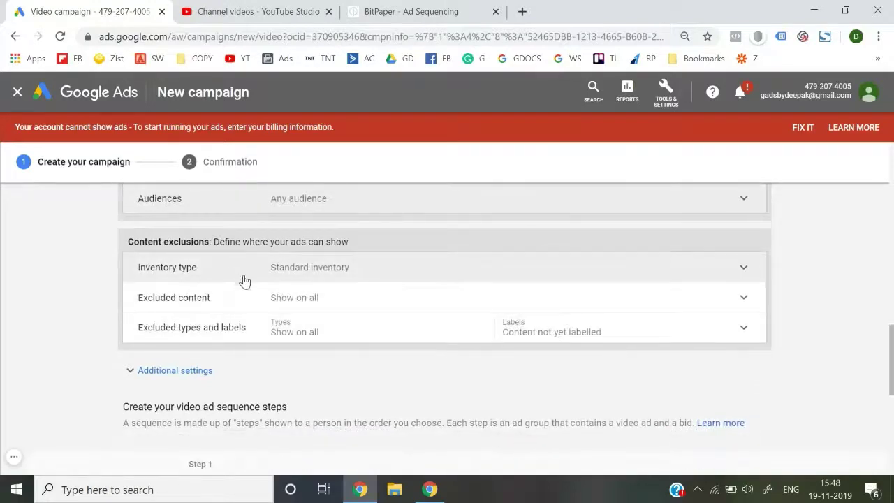
Expand the campaign's additional settings and review the Selective Optimisation options
left_click(203, 371)
scroll(88, 351, "down", 1)
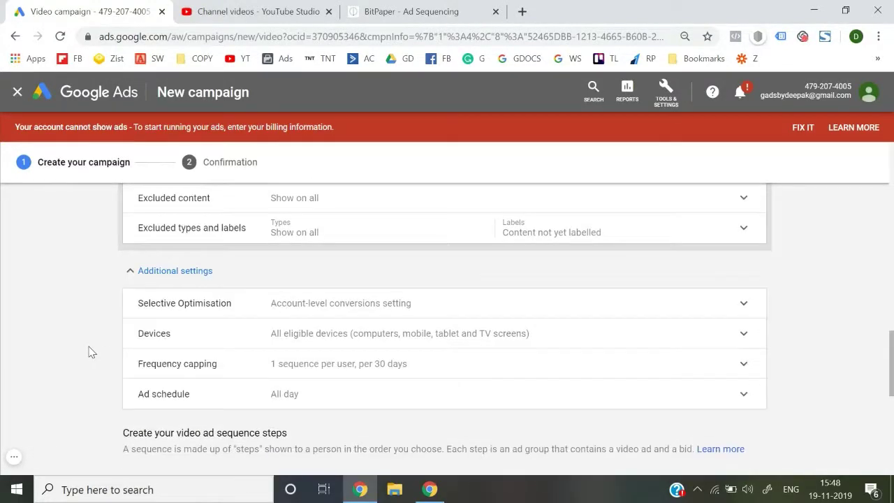
left_click(206, 310)
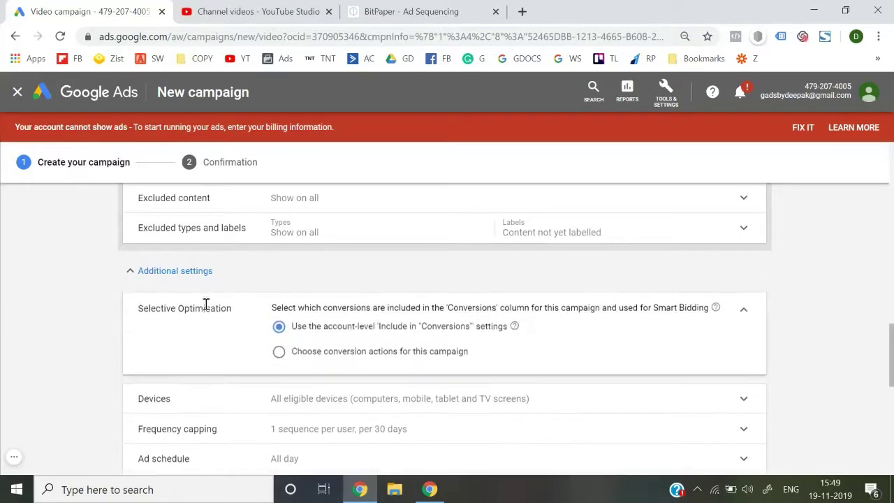
left_click(745, 315)
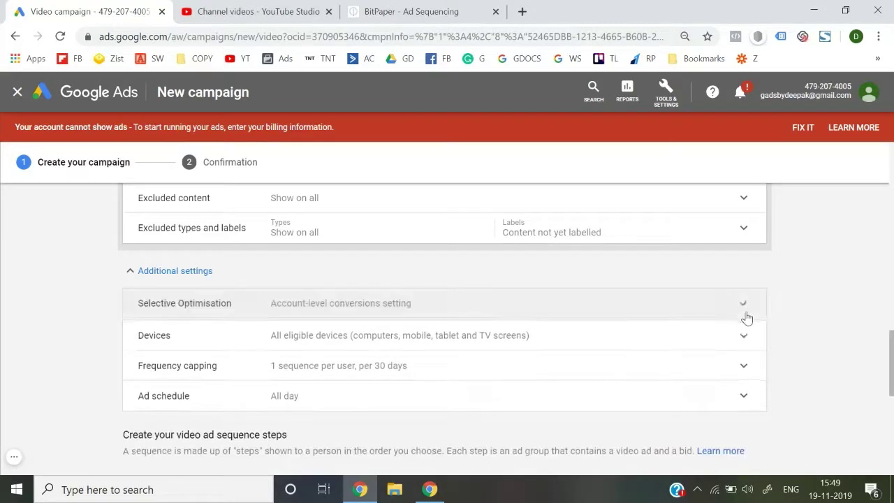
Set the campaign's devices to specific targeting for mobile devices, deselecting TV screens
left_click(412, 329)
scroll(349, 314, "down", 1)
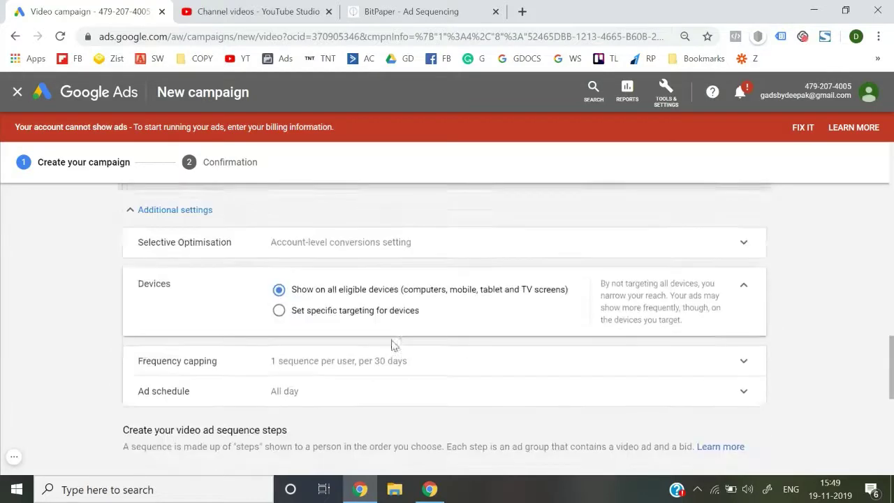
left_click(323, 298)
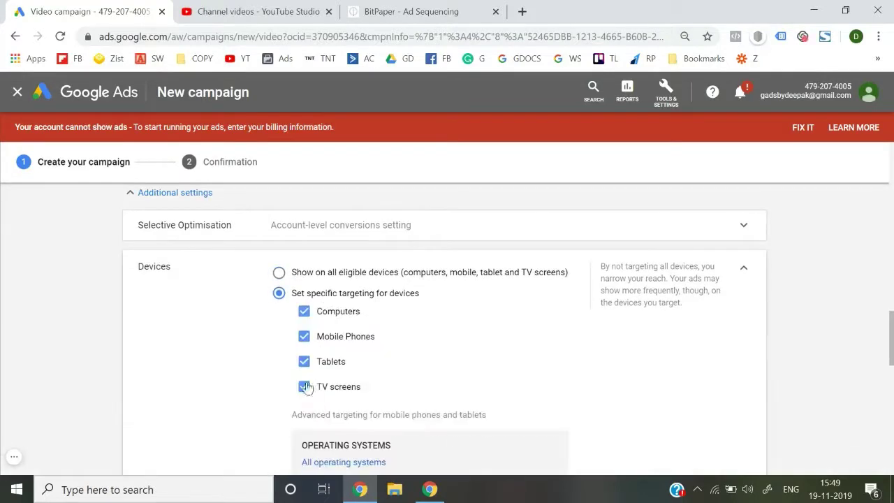
left_click(305, 393)
left_click(743, 268)
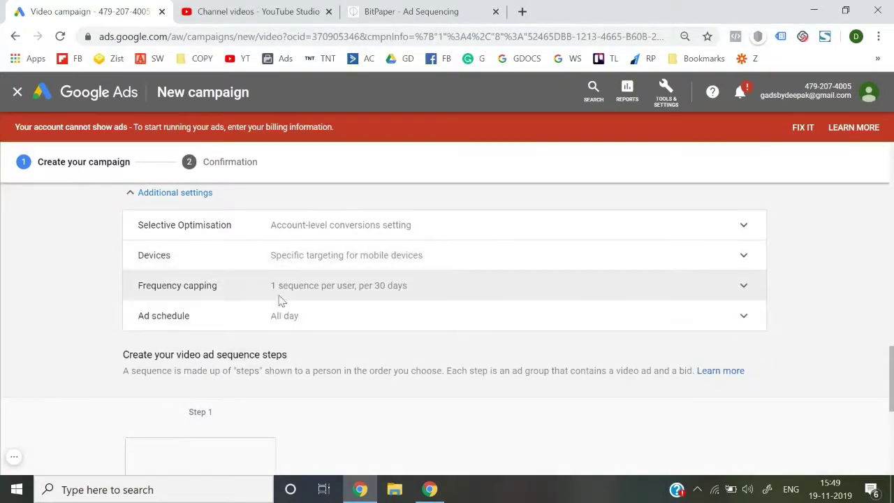
Review the Frequency capping details and open the Ad schedule options
left_click(282, 299)
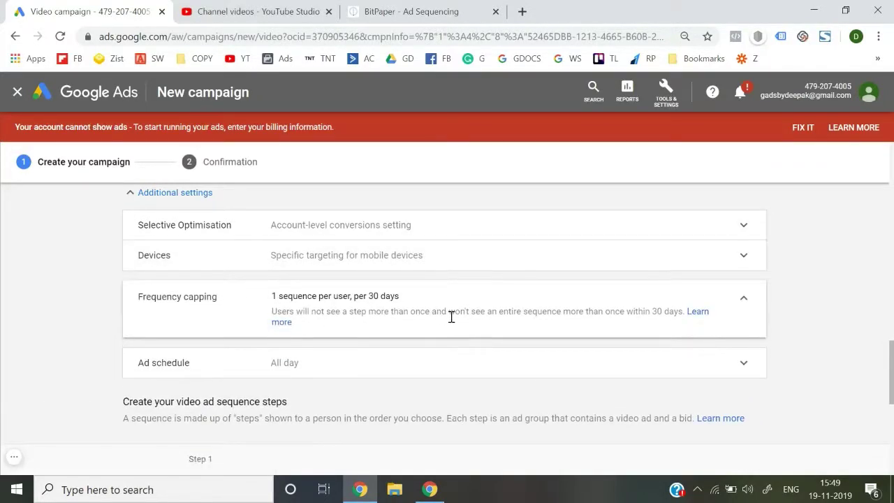
left_click(742, 305)
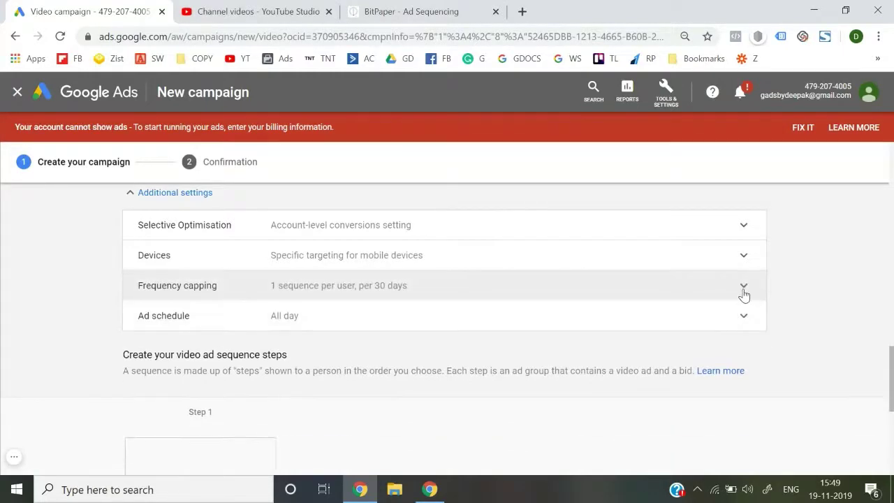
left_click(743, 299)
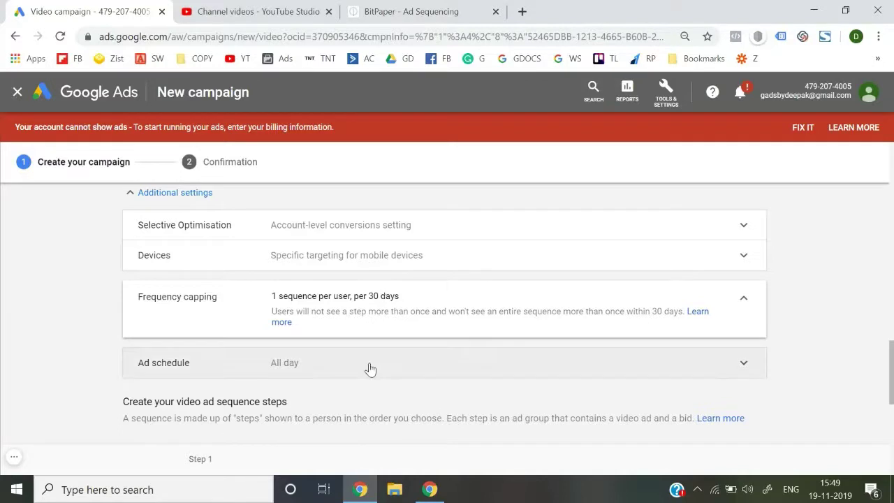
left_click(369, 368)
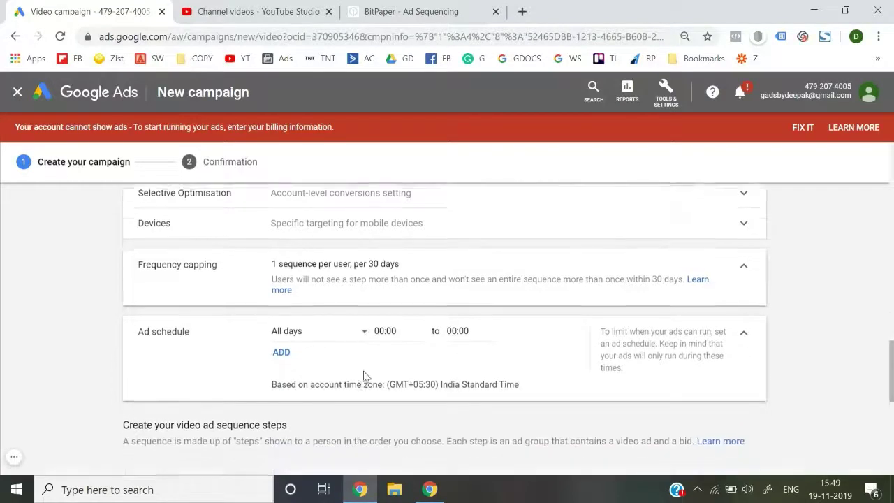
Review the whole campaign form from the campaign name and targeting settings through to the video ad sequence steps
scroll(363, 375, "down", 2)
scroll(63, 345, "down", 2)
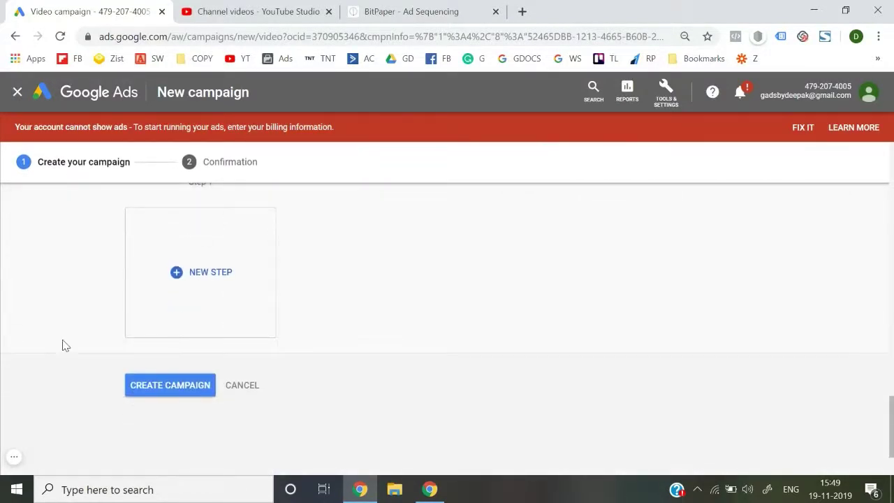
scroll(63, 345, "up", 15)
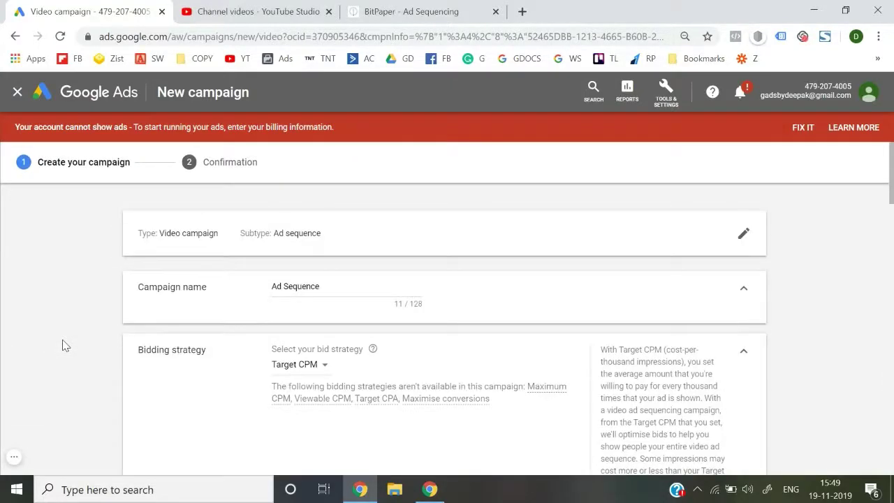
scroll(62, 345, "down", 15)
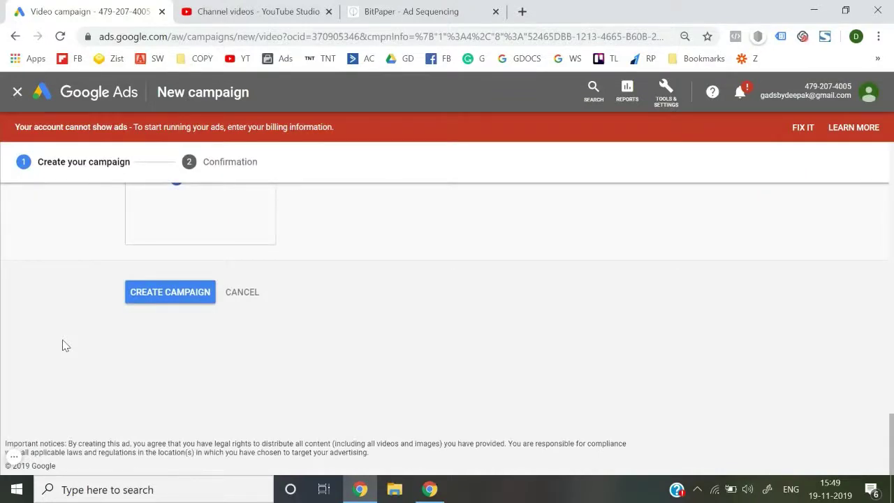
scroll(62, 345, "up", 8)
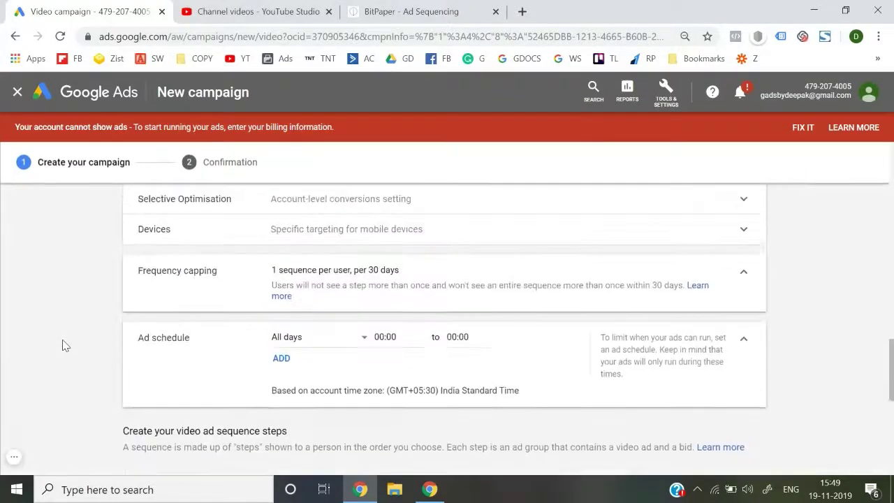
scroll(62, 345, "up", 6)
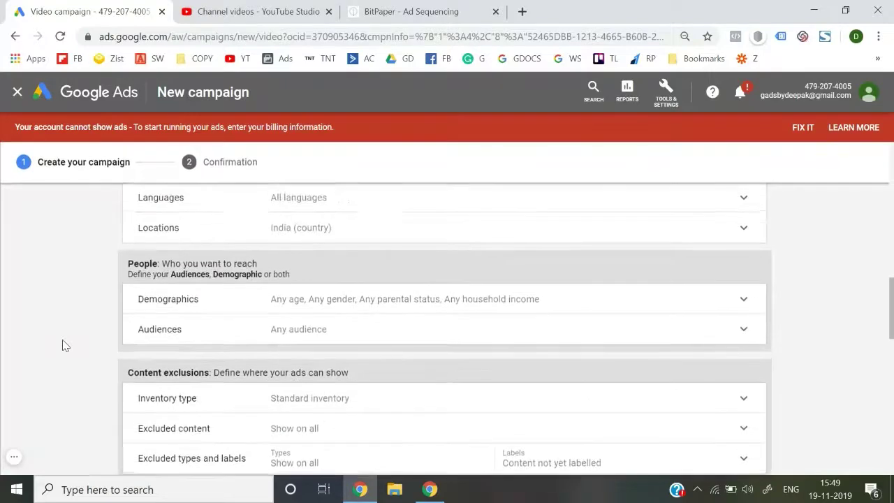
scroll(62, 345, "down", 15)
scroll(62, 345, "up", 3)
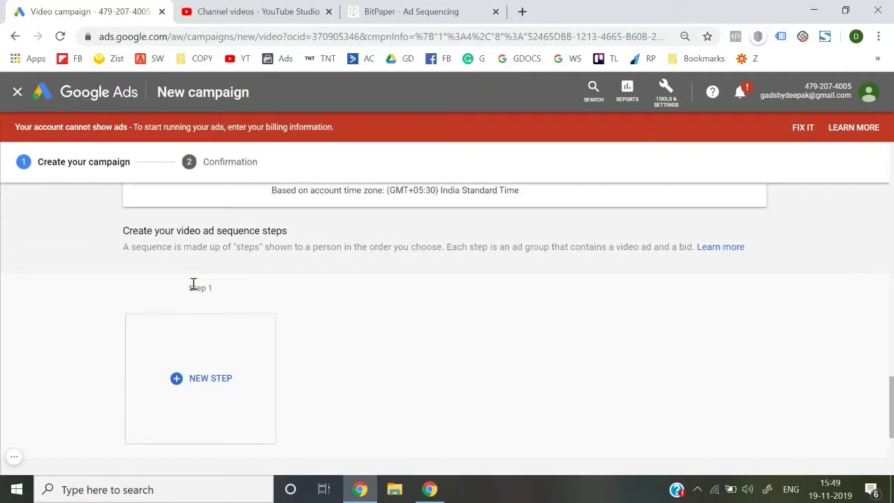
Start the first step of the video ad sequence and name its ad group "Sequence 1"
scroll(101, 326, "down", 1)
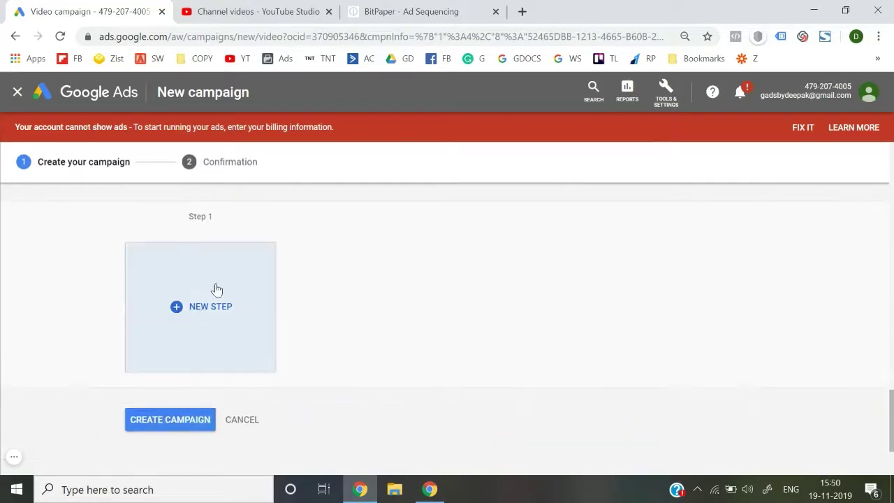
left_click(207, 325)
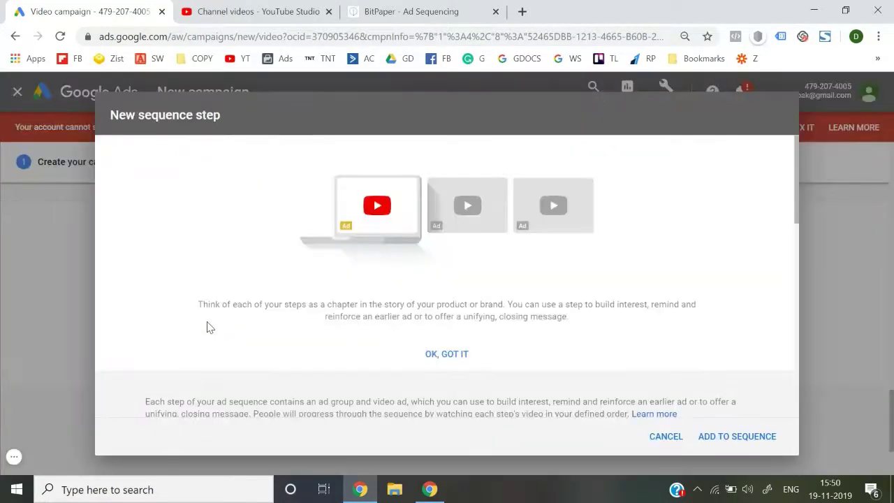
left_click(464, 362)
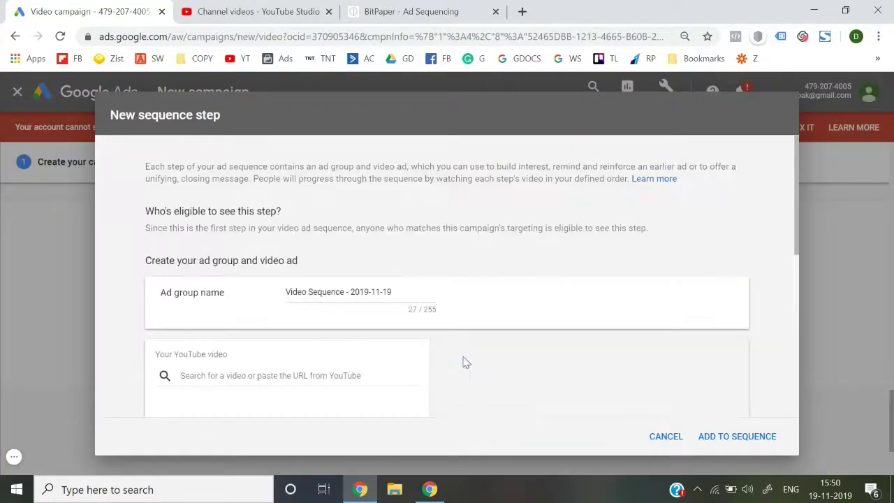
scroll(316, 310, "down", 2)
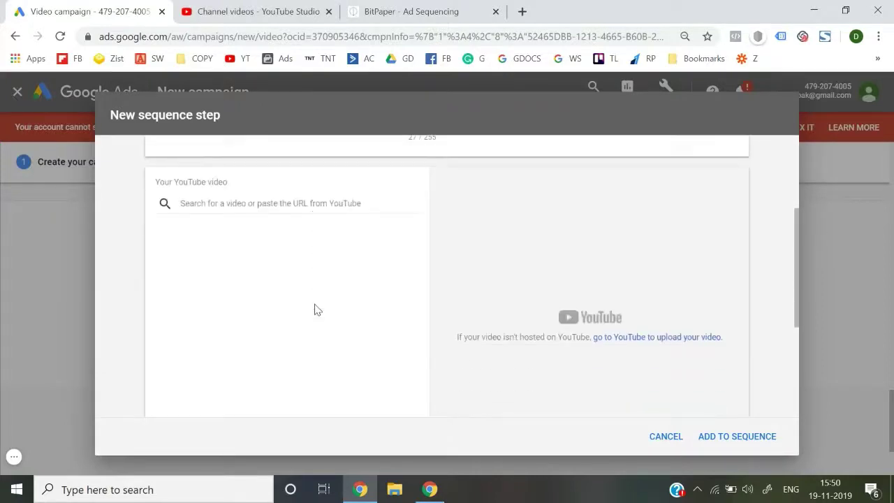
scroll(343, 265, "up", 1)
left_click(360, 226)
key("ctrl+a")
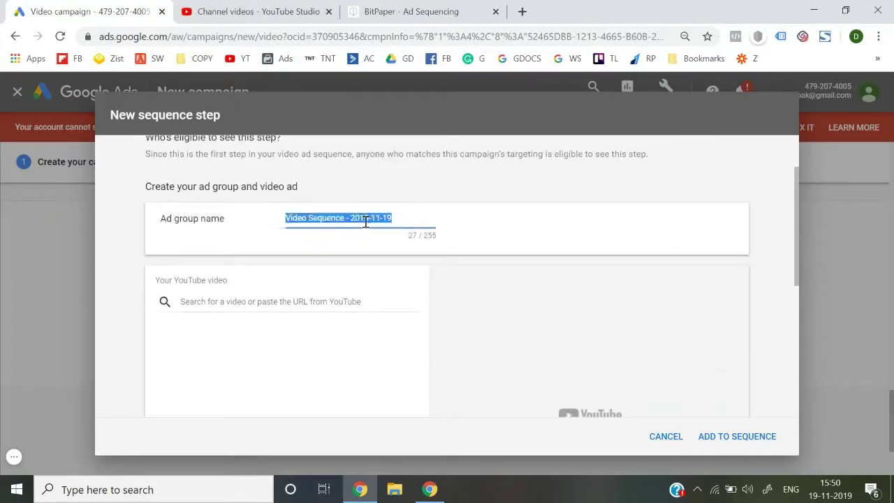
type("Sequence q")
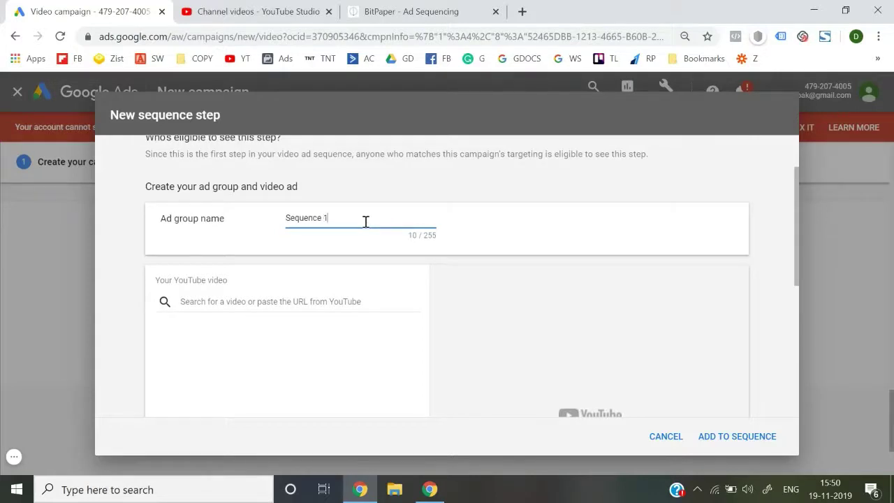
Copy the shareable link of Video 1 from YouTube Studio and use it as the YouTube video for the sequence step
scroll(365, 222, "down", 1)
left_click(305, 231)
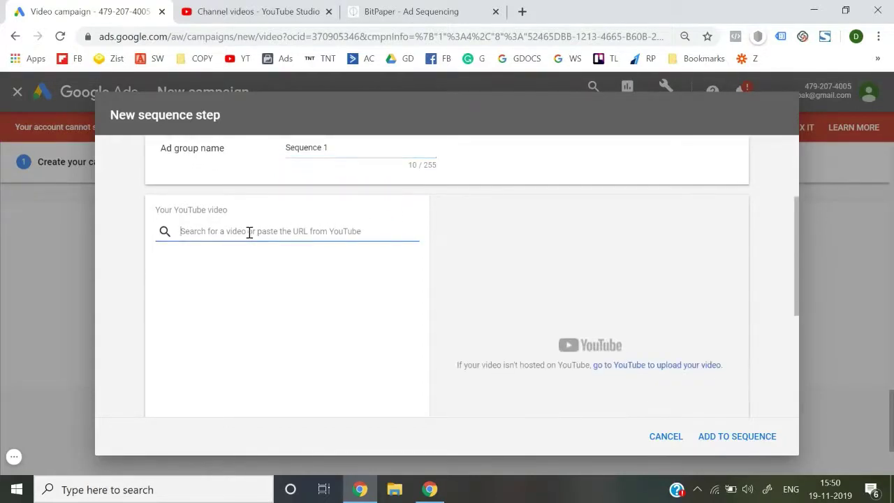
left_click(286, 5)
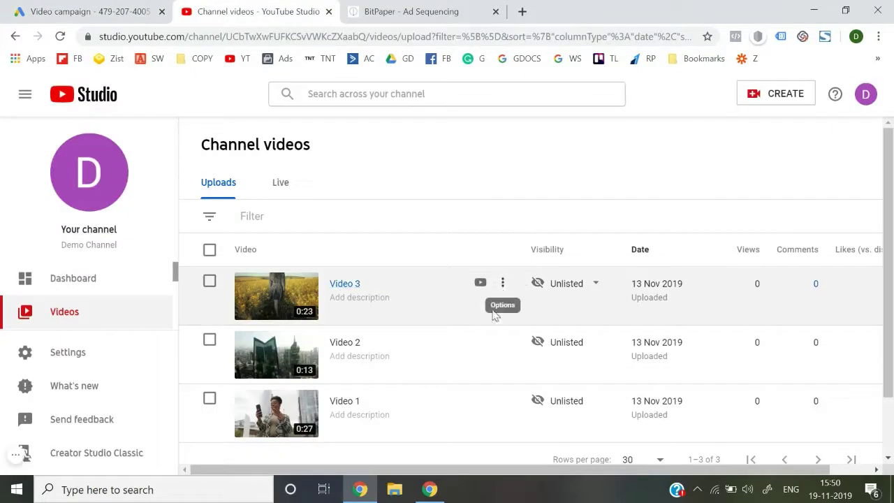
scroll(493, 316, "down", 1)
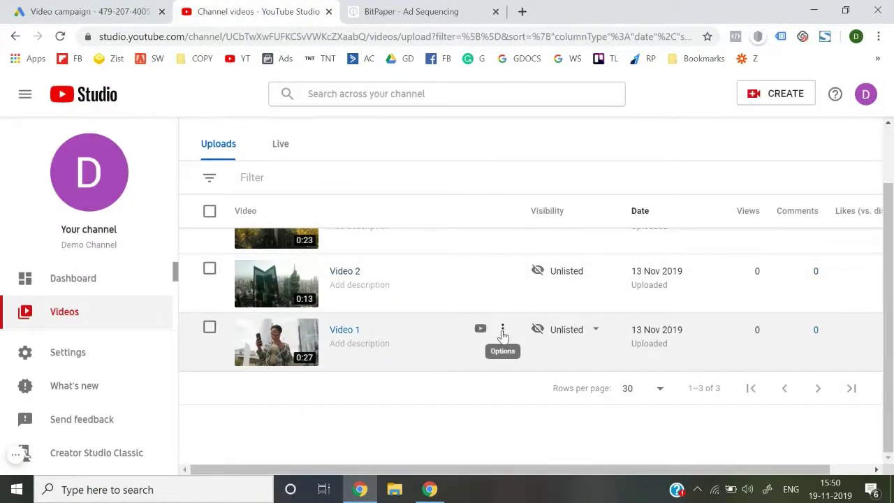
left_click(502, 334)
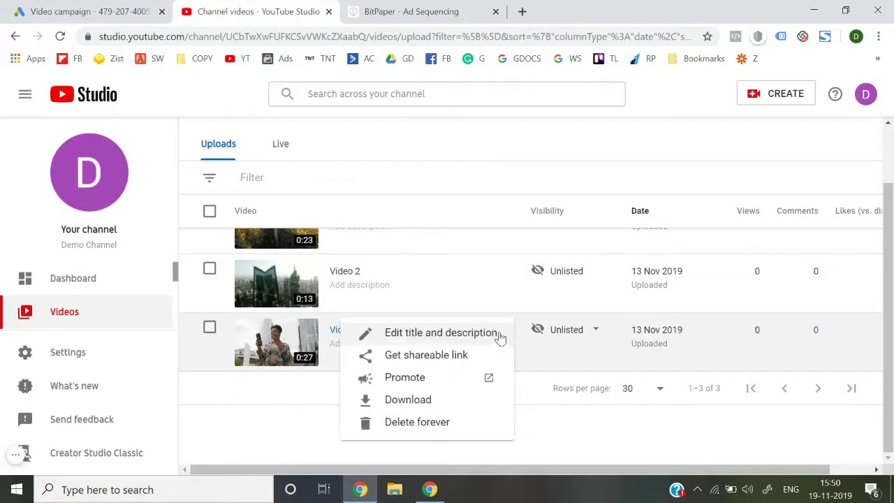
left_click(445, 358)
left_click(102, 7)
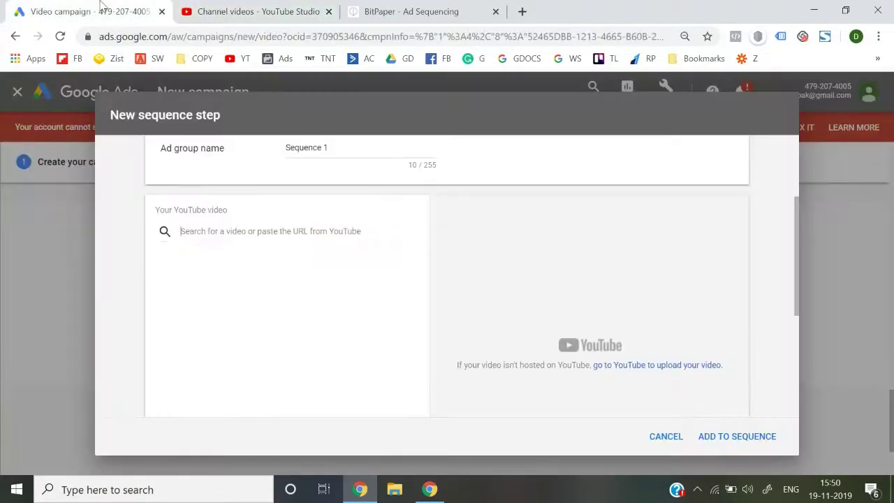
key("ctrl+v")
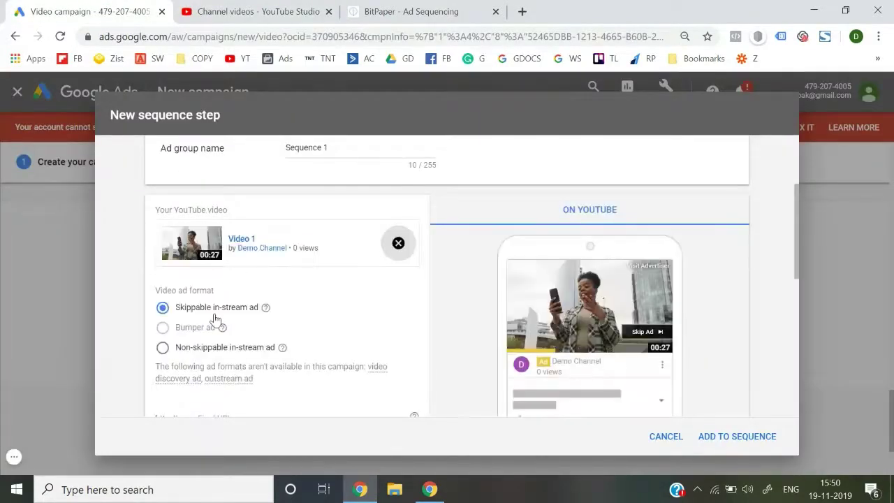
scroll(375, 291, "down", 1)
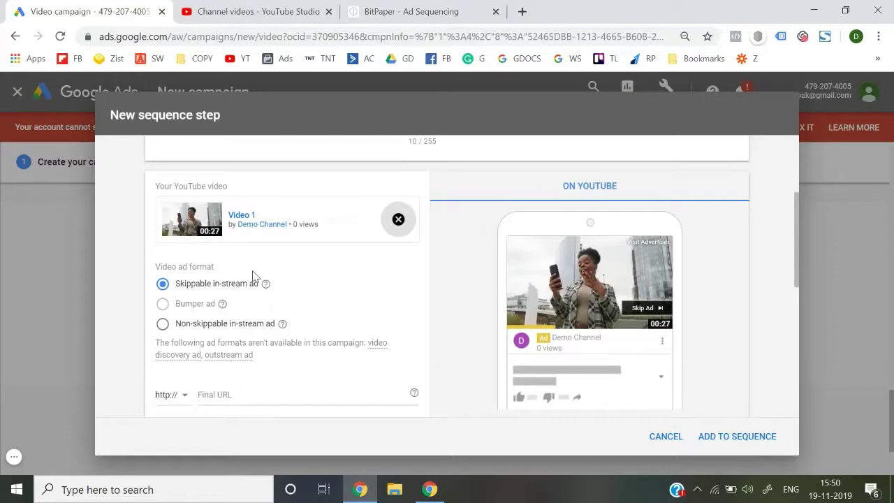
scroll(253, 275, "down", 1)
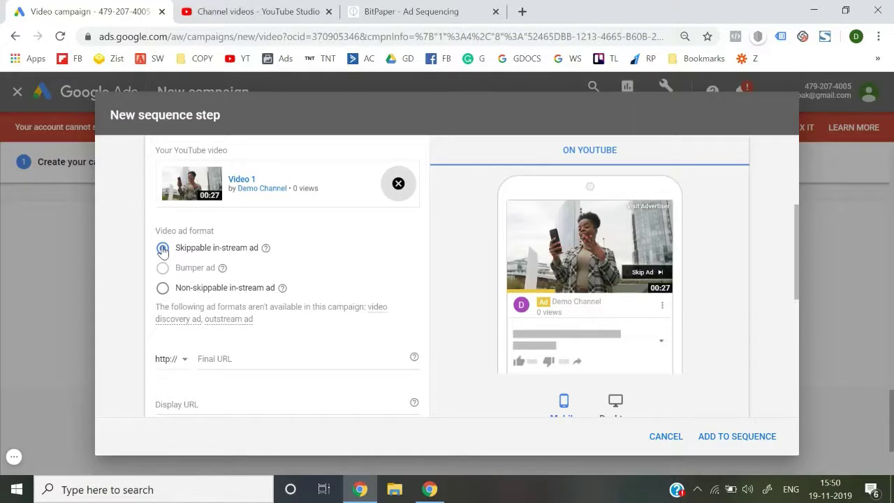
scroll(203, 315, "down", 1)
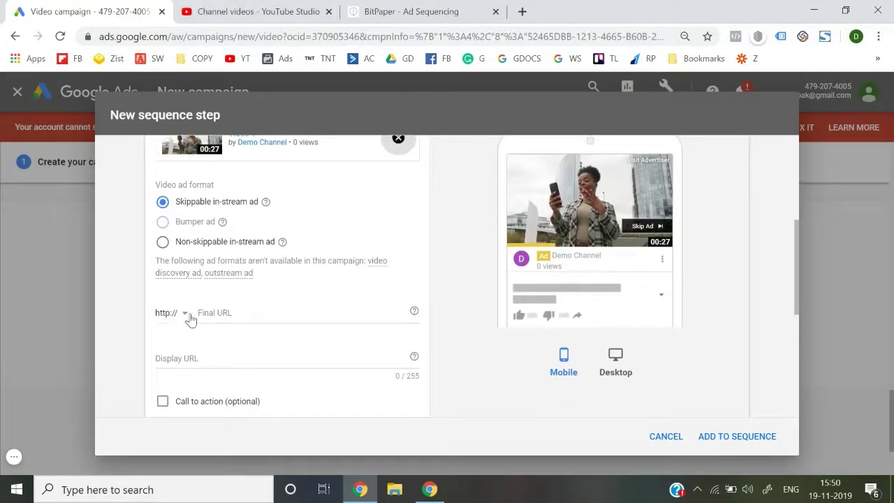
left_click(233, 312)
type("wpcour")
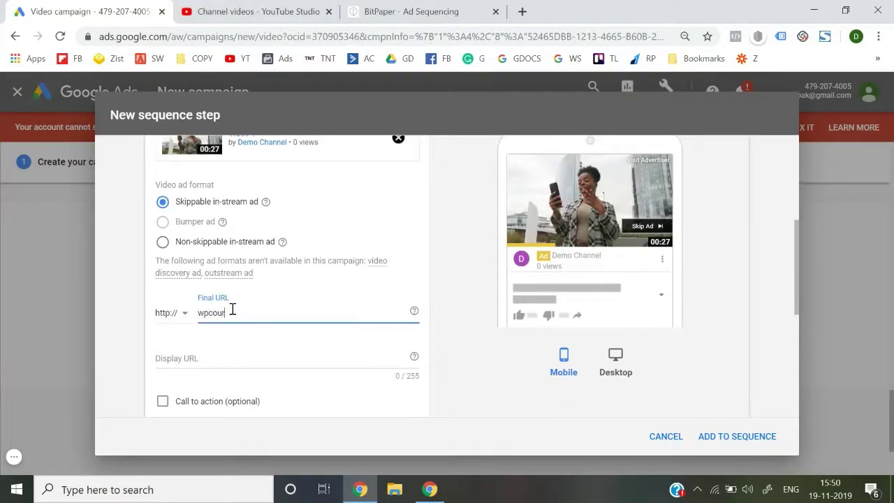
type("sedeepak.s")
type("om,")
left_click(174, 312)
left_click(179, 331)
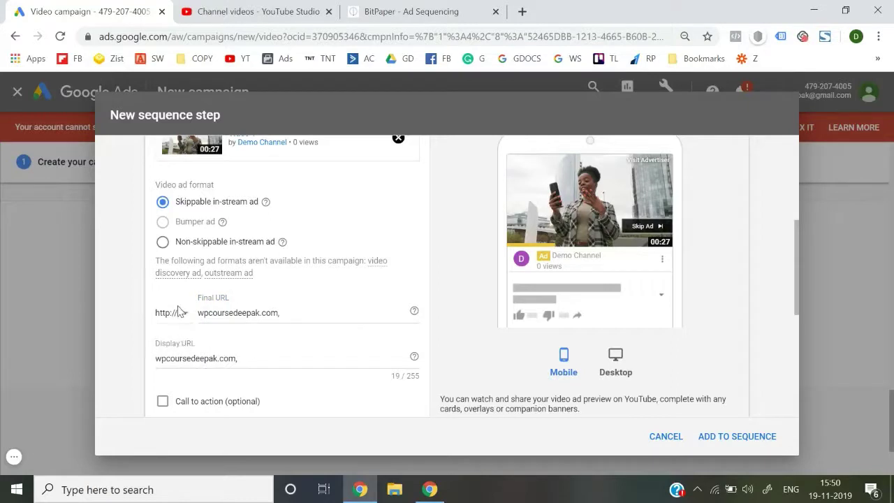
left_click(176, 314)
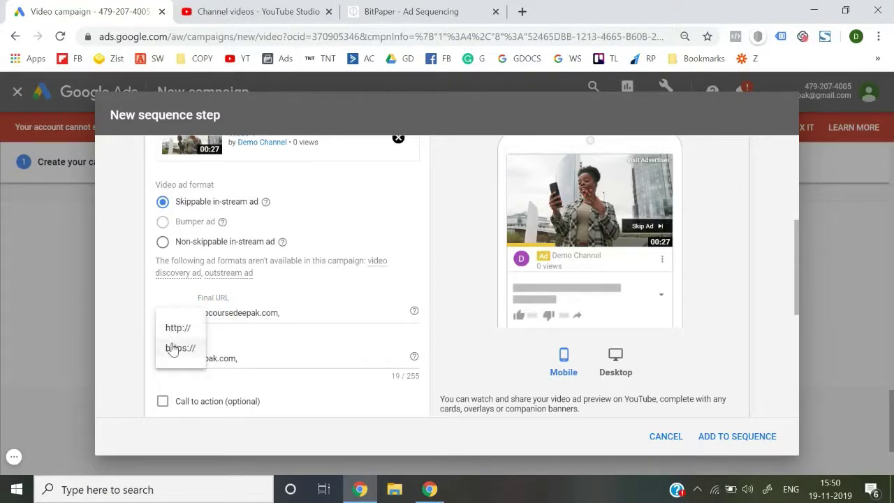
left_click(174, 341)
Enable the optional call to action for the video ad and set its text to "Shop Now"
scroll(173, 346, "down", 1)
left_click(163, 333)
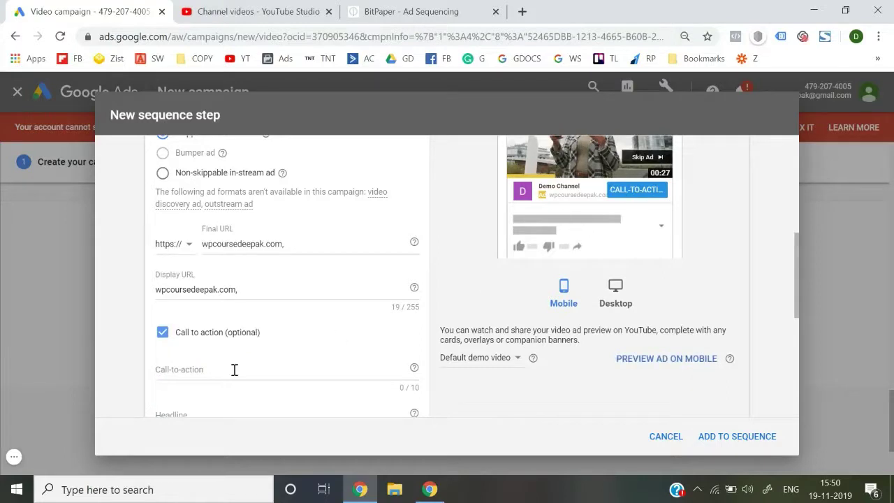
left_click(213, 368)
type("Shop No")
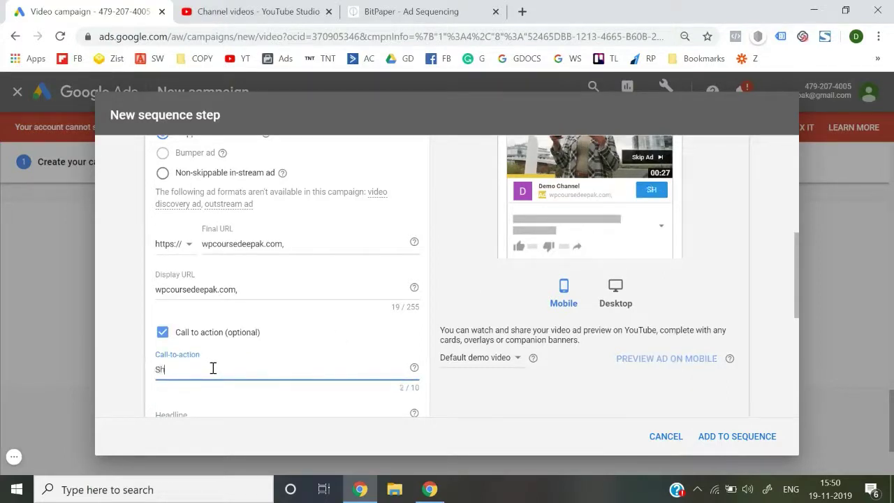
type("w")
Enter "Best Shirts" as the headline of the video ad's call to action
scroll(206, 367, "down", 1)
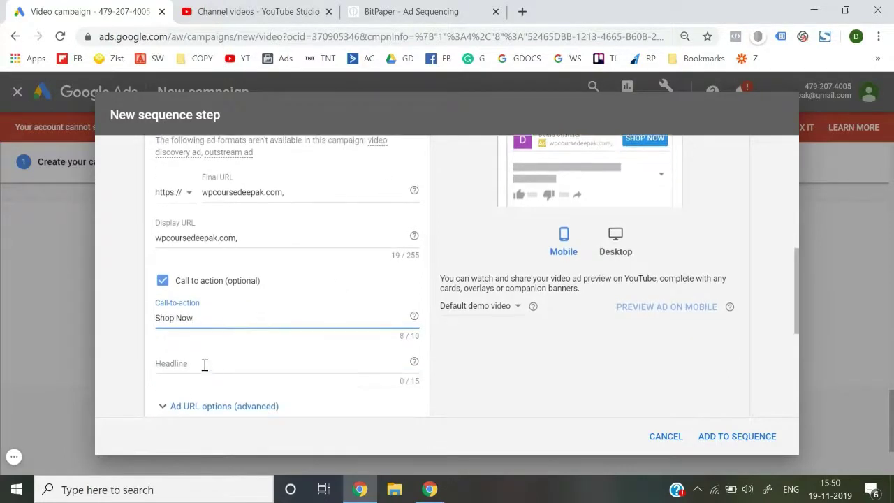
left_click(192, 368)
type("Be")
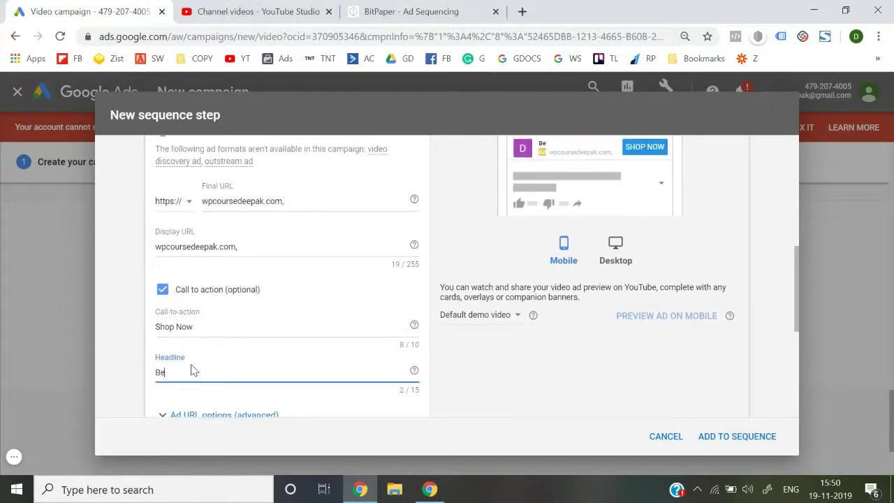
key("BackSpace")
key("BackSpace")
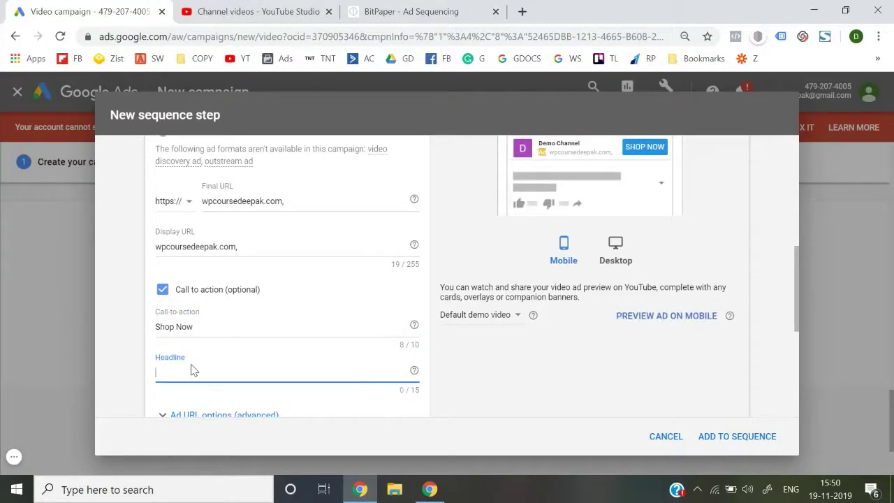
type("Best ")
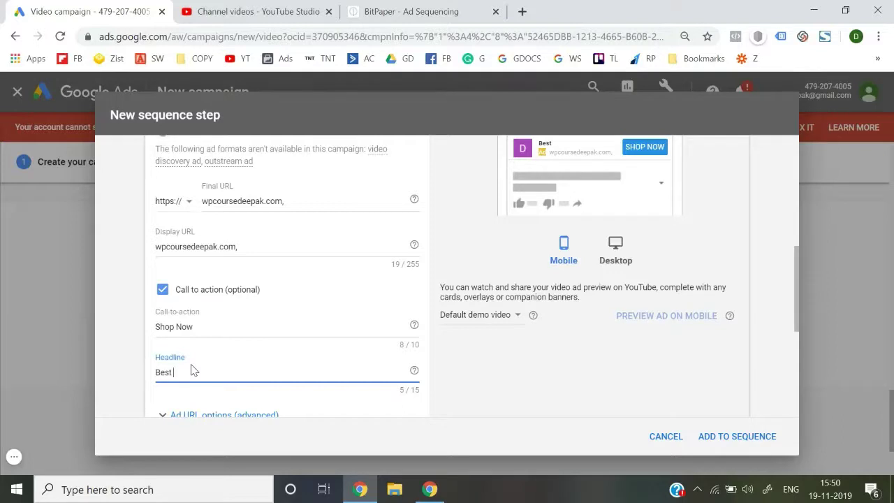
type("Shirts")
Check the remaining ad settings and preview, and set the step's target CPM bid to ₹200.00
scroll(193, 370, "down", 1)
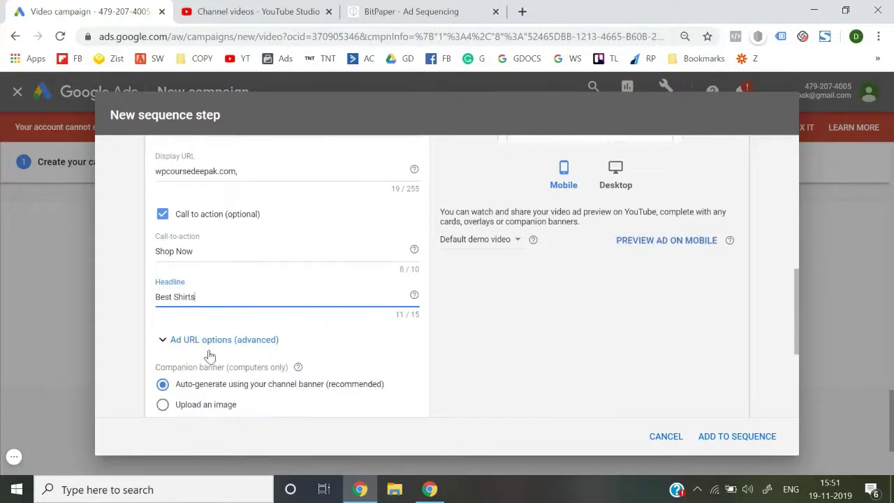
scroll(211, 349, "down", 1)
scroll(257, 370, "down", 1)
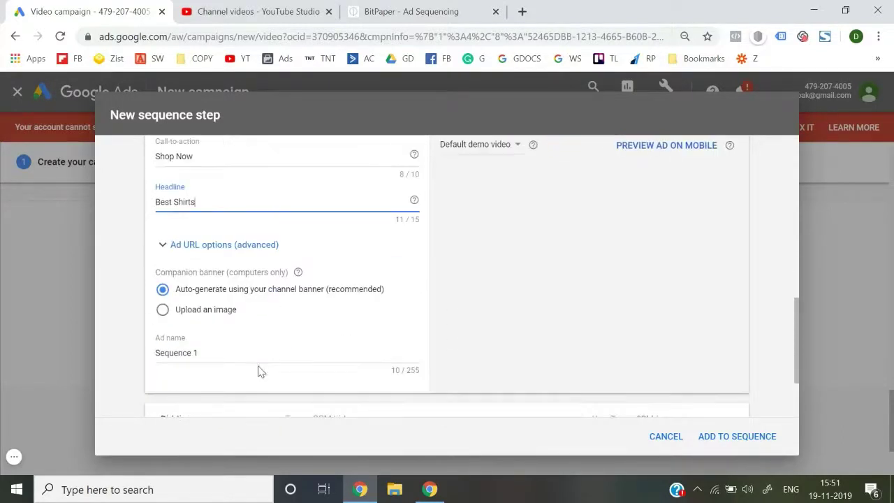
scroll(231, 356, "down", 1)
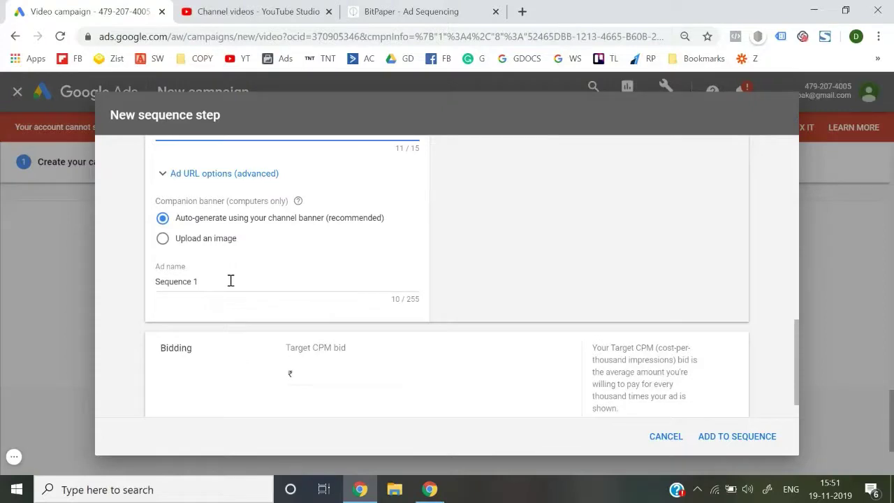
scroll(231, 281, "down", 1)
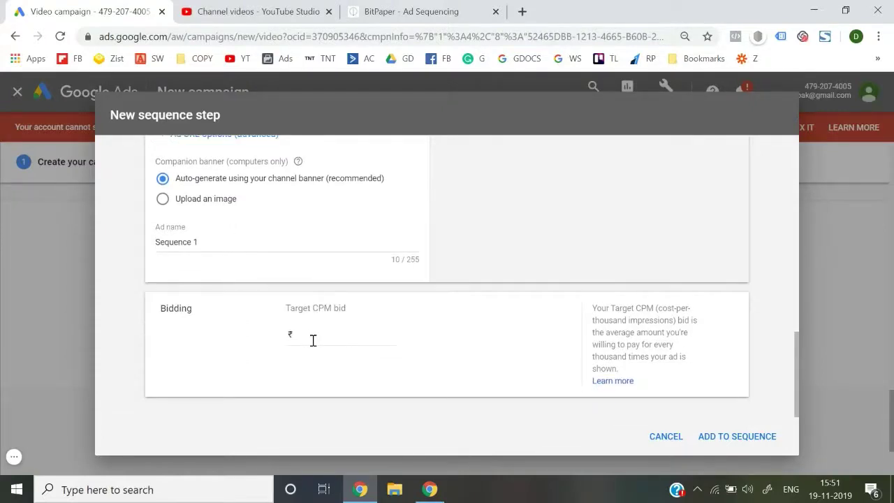
scroll(514, 265, "up", 10)
scroll(512, 271, "down", 6)
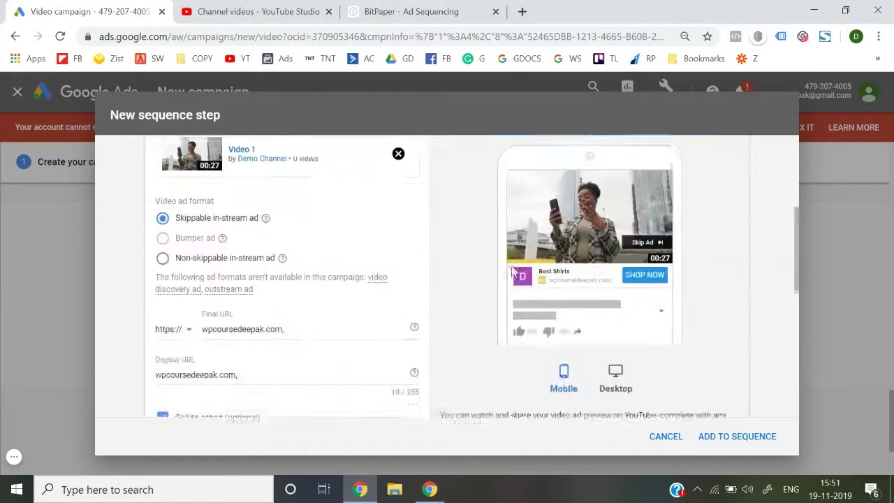
scroll(513, 271, "down", 3)
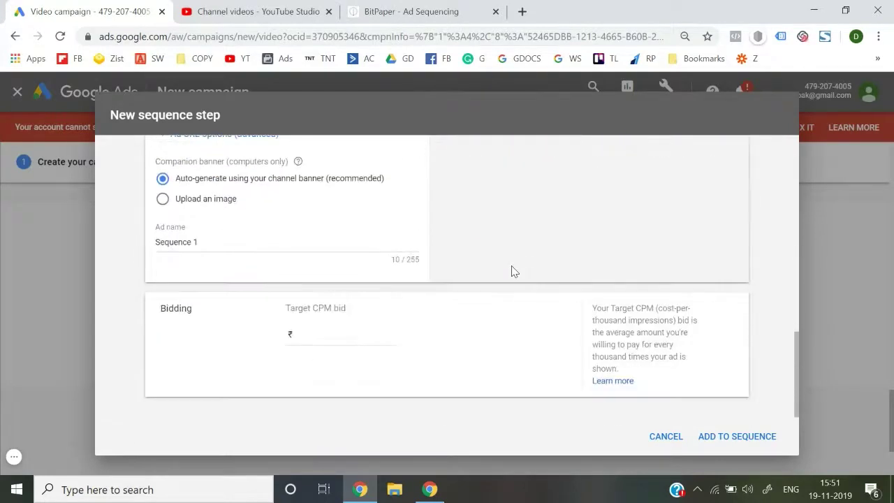
left_click(322, 332)
type("200.00")
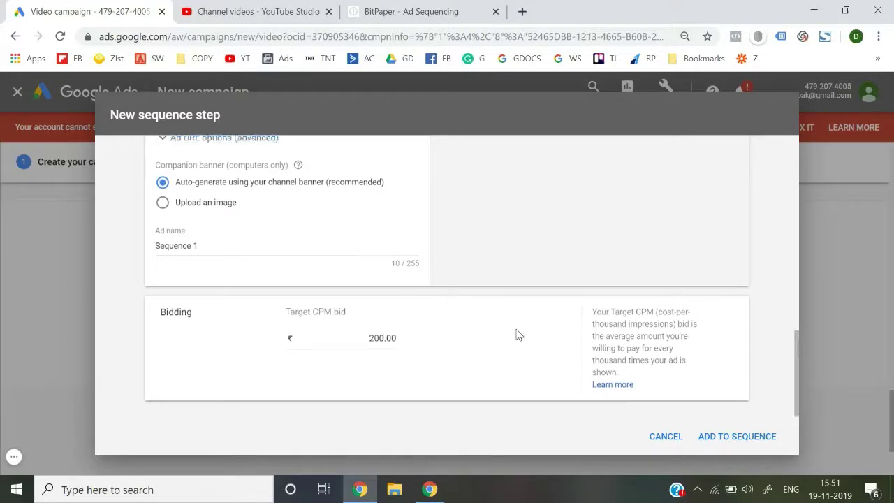
Recheck the completed Sequence 1 step and add it to the video ad sequence
scroll(518, 335, "up", 10)
scroll(517, 336, "down", 6)
scroll(517, 336, "down", 2)
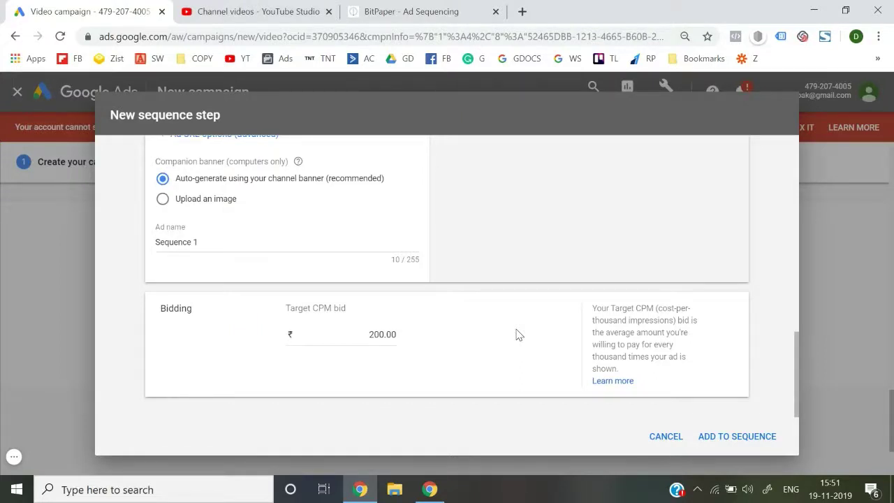
left_click(741, 445)
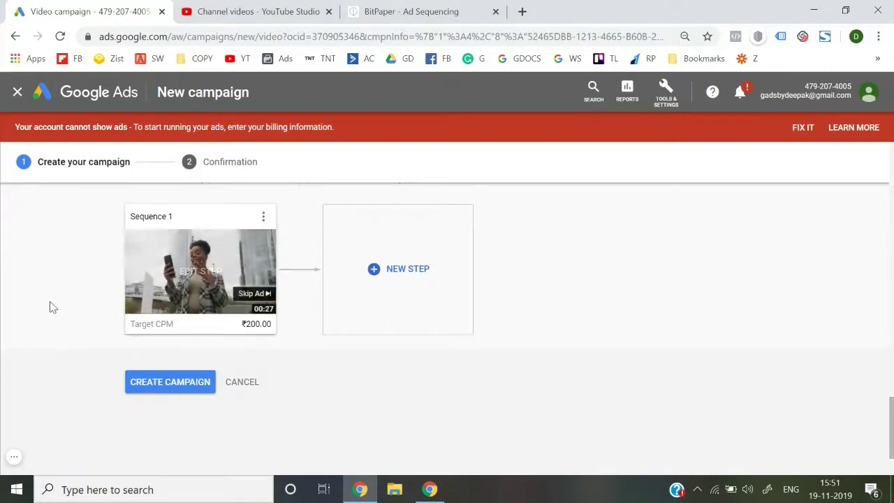
Examine the Impression, View and Skip step transition options for a second sequence step and discard that step without adding it
left_click(383, 314)
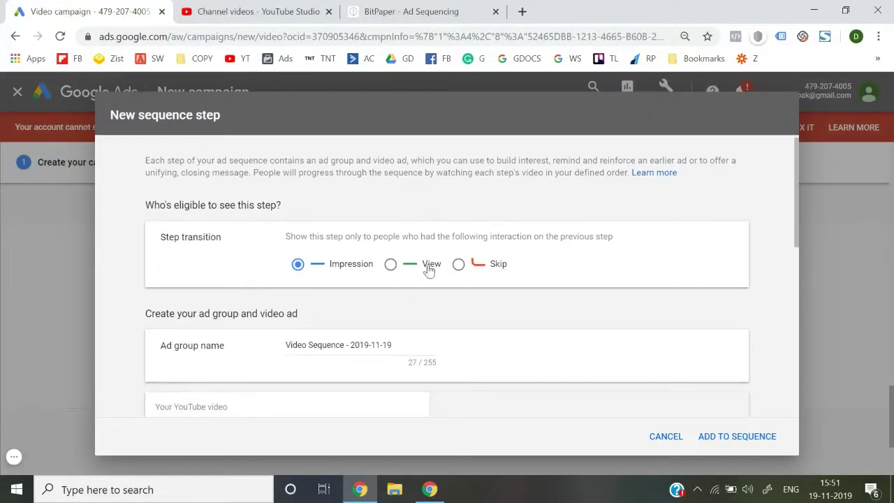
left_click(672, 440)
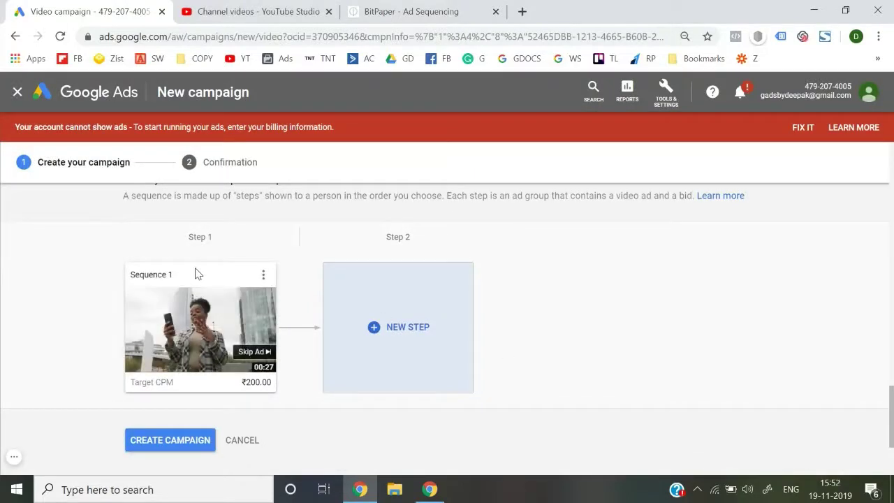
left_click(372, 312)
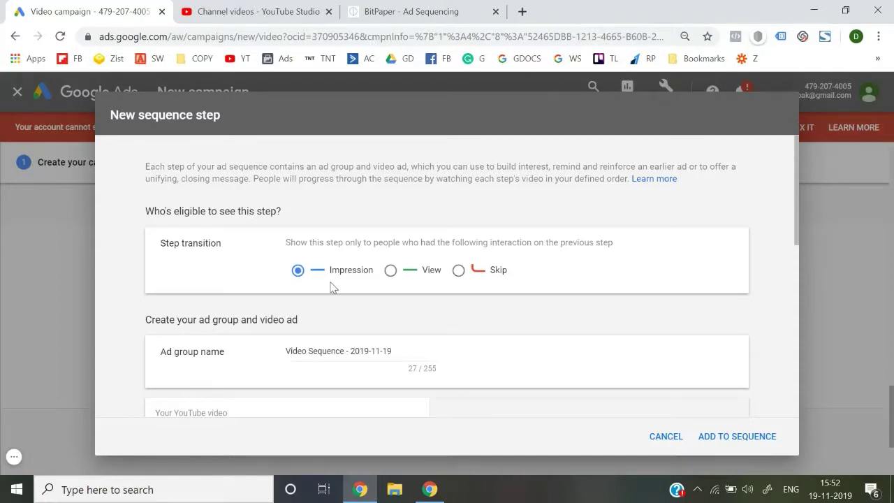
left_click(389, 271)
left_click(458, 270)
left_click(664, 440)
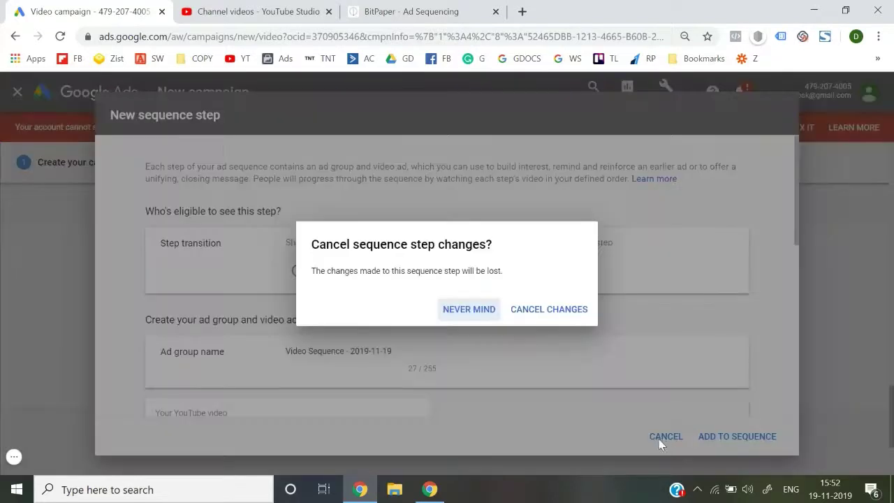
left_click(536, 312)
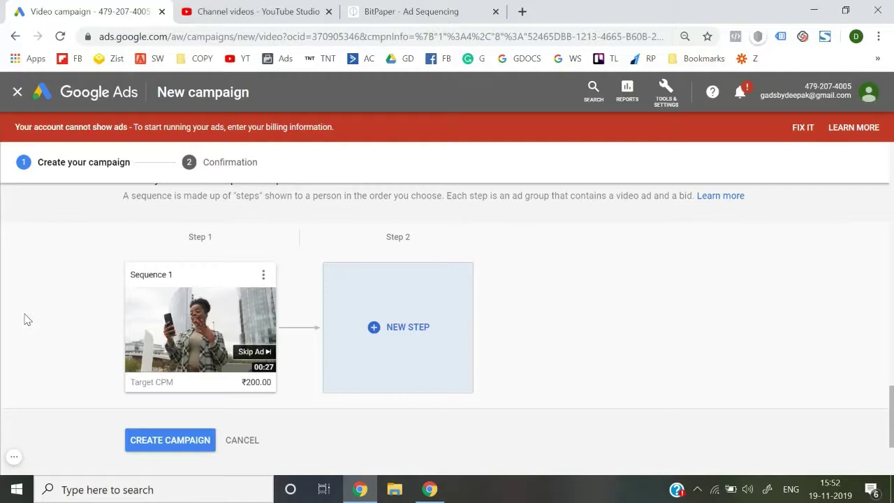
Switch to the BitPaper whiteboard and, on page 2, write "30 seconds ↑" with a double line and a down arrow below it
left_click(408, 11)
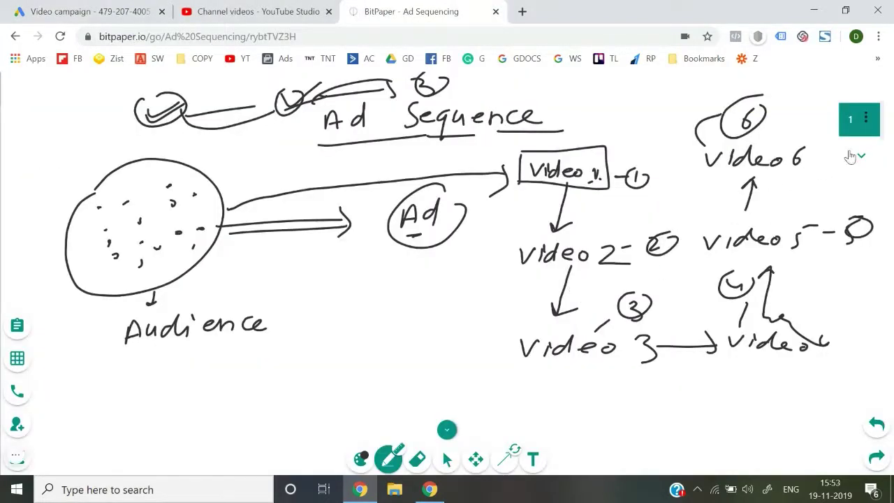
left_click(861, 155)
mouse_move(245, 111)
left_mouse_down()
mouse_move(260, 140)
mouse_move(314, 116)
mouse_move(359, 124)
mouse_move(449, 91)
mouse_move(465, 124)
mouse_move(490, 110)
mouse_move(513, 112)
left_mouse_up()
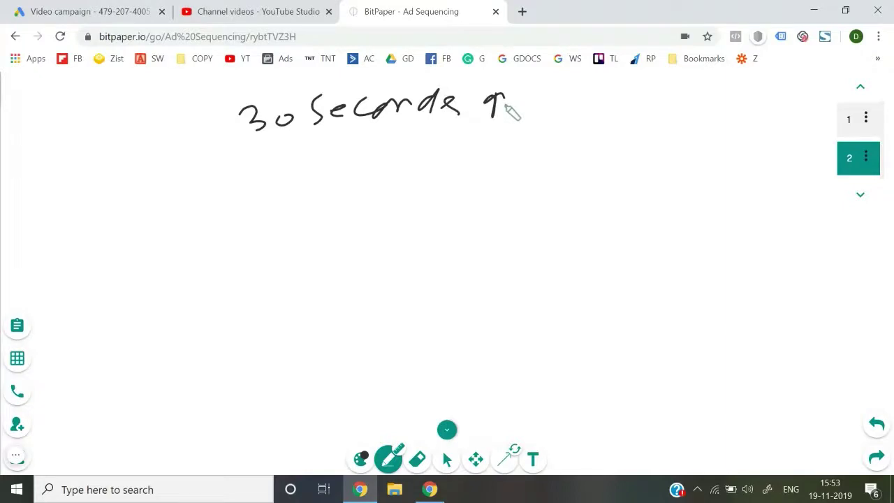
left_click_drag(170, 187, 415, 166)
left_click_drag(142, 181, 369, 165)
left_click(253, 195)
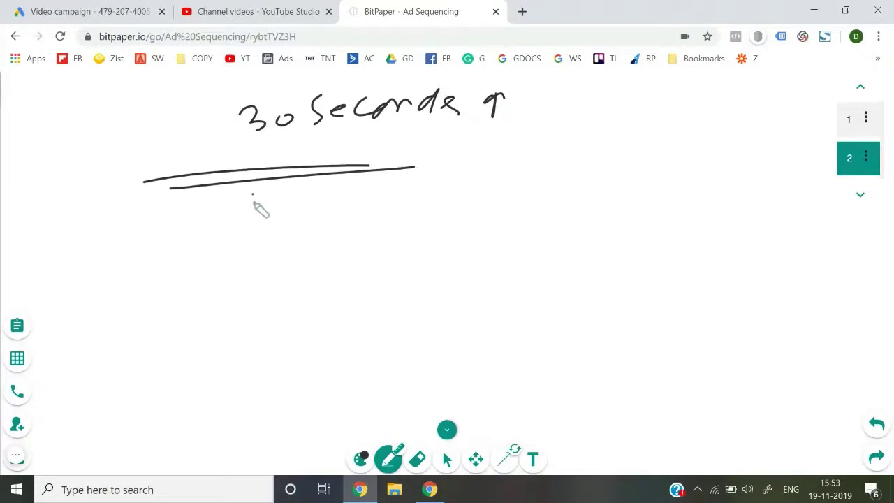
left_click_drag(253, 196, 249, 222)
Write "30 Seconds / Engagement" below the arrow, loop a curve back to its start, and label it "View"
mouse_move(209, 264)
left_mouse_down()
mouse_move(240, 268)
mouse_move(211, 285)
mouse_move(269, 276)
left_mouse_up()
mouse_move(312, 249)
left_mouse_down()
mouse_move(307, 281)
mouse_move(405, 265)
mouse_move(429, 273)
mouse_move(458, 258)
left_mouse_up()
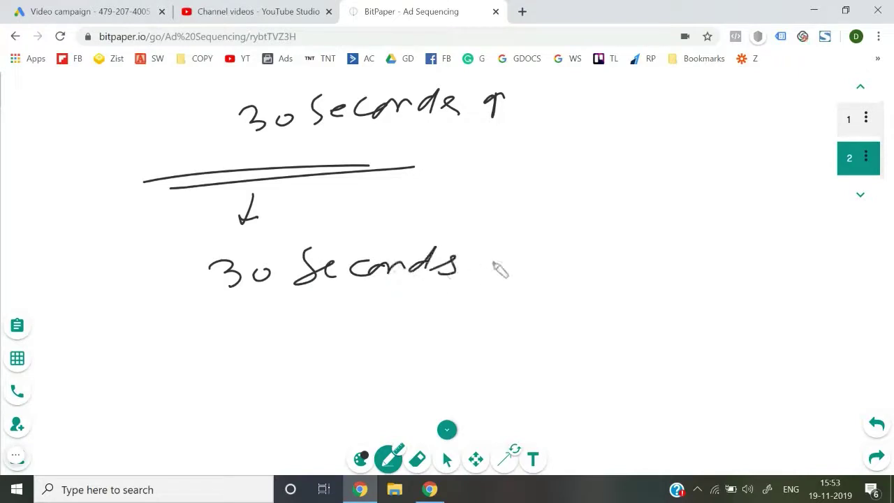
left_click_drag(511, 225, 481, 294)
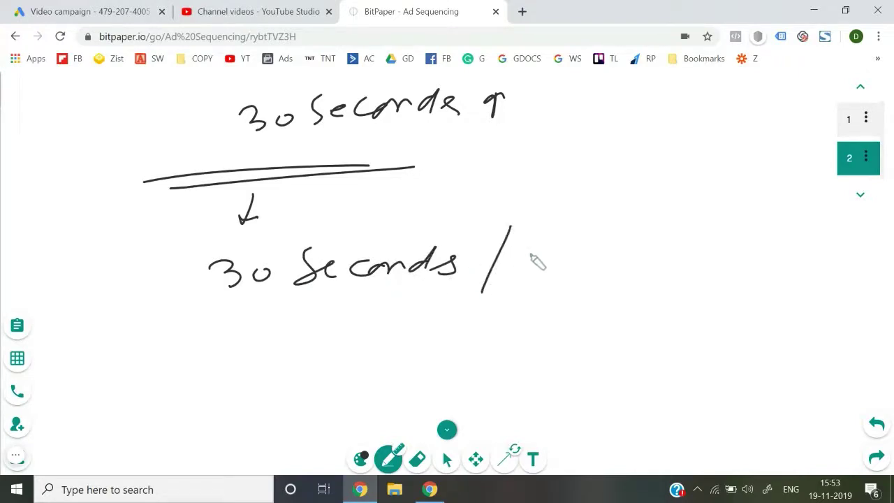
mouse_move(531, 256)
left_mouse_down()
mouse_move(764, 259)
mouse_move(754, 297)
mouse_move(241, 244)
left_mouse_up()
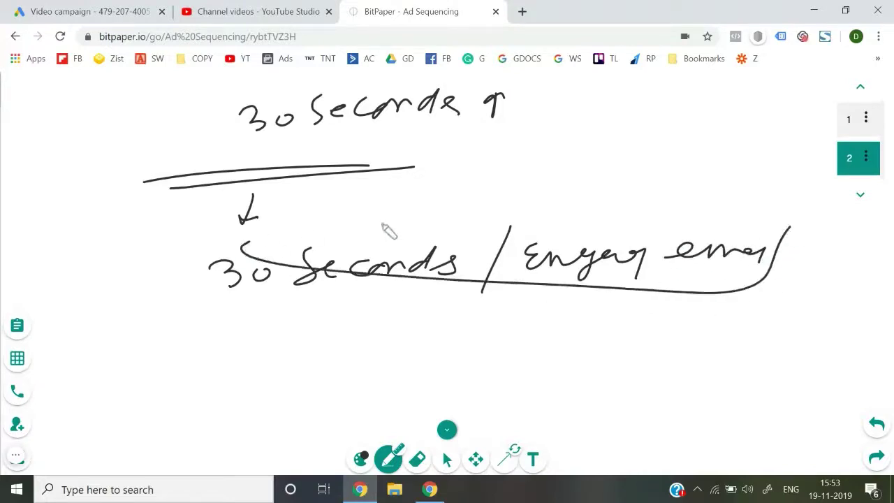
mouse_move(427, 219)
left_mouse_down()
mouse_move(465, 223)
mouse_move(551, 210)
left_mouse_up()
Draw a long separator line below the notes, write "30 sec ↓ / Engage" beneath it, and double-underline the "30 sec" part
left_click_drag(97, 306, 236, 311)
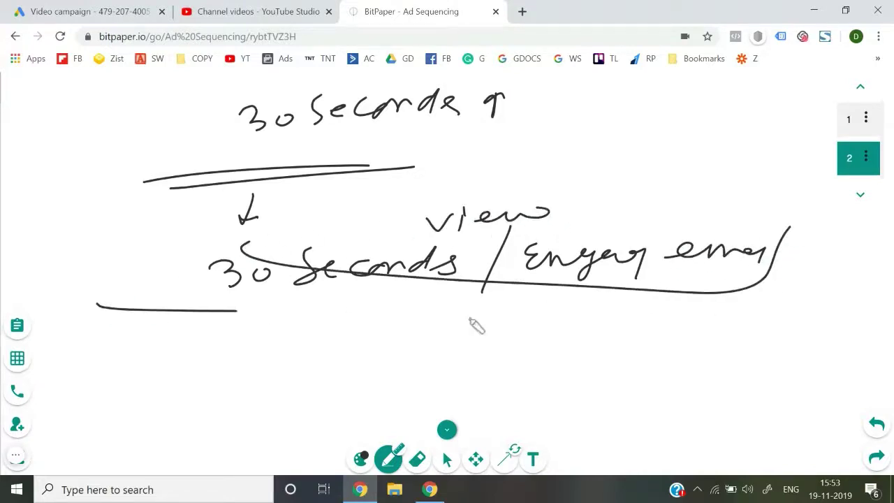
left_click_drag(476, 325, 731, 347)
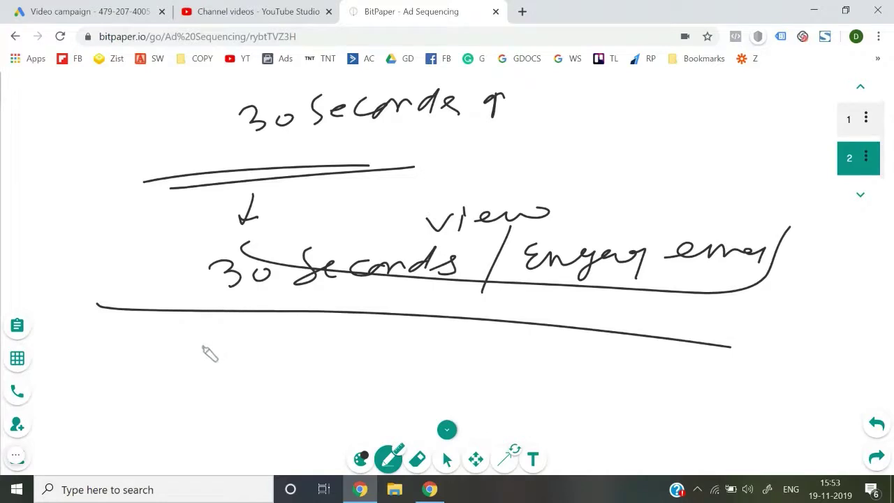
mouse_move(202, 337)
left_mouse_down()
mouse_move(236, 359)
mouse_move(281, 347)
mouse_move(351, 361)
left_mouse_up()
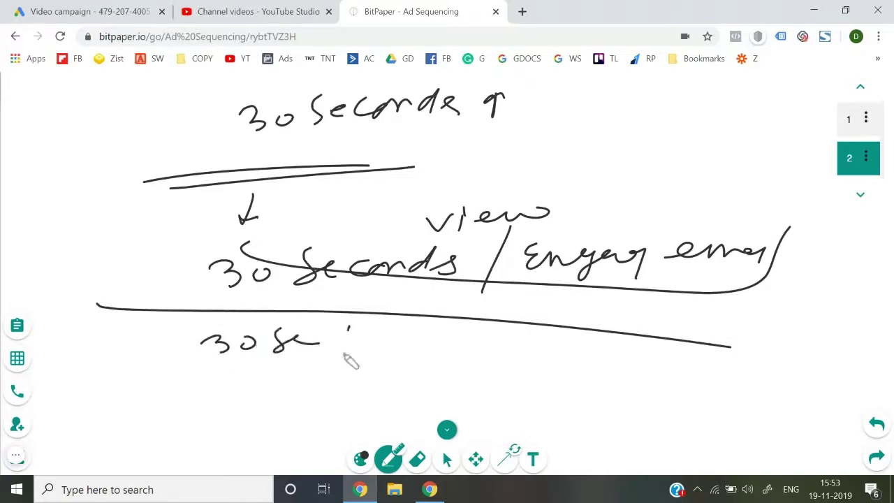
mouse_move(348, 327)
left_mouse_down()
mouse_move(347, 353)
mouse_move(360, 342)
left_mouse_up()
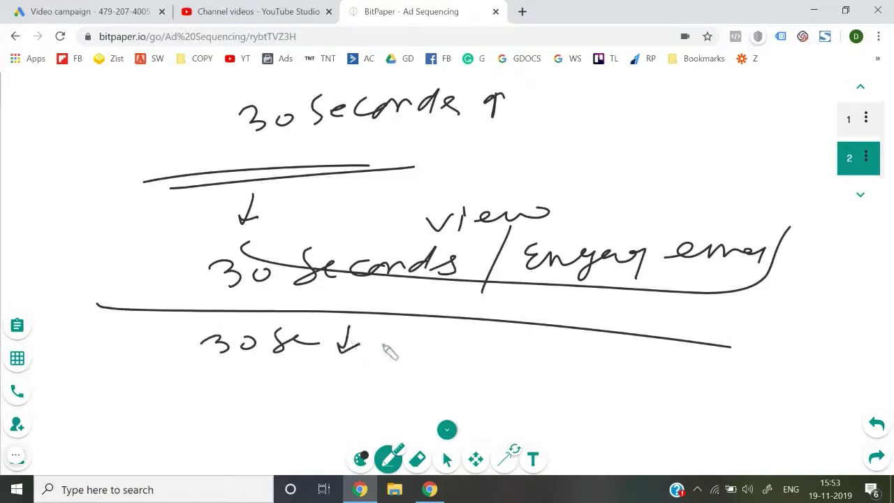
left_click_drag(239, 378, 333, 373)
left_click_drag(400, 329, 359, 398)
mouse_move(411, 349)
left_mouse_down()
mouse_move(419, 359)
mouse_move(489, 365)
mouse_move(510, 385)
mouse_move(531, 375)
mouse_move(517, 377)
left_mouse_up()
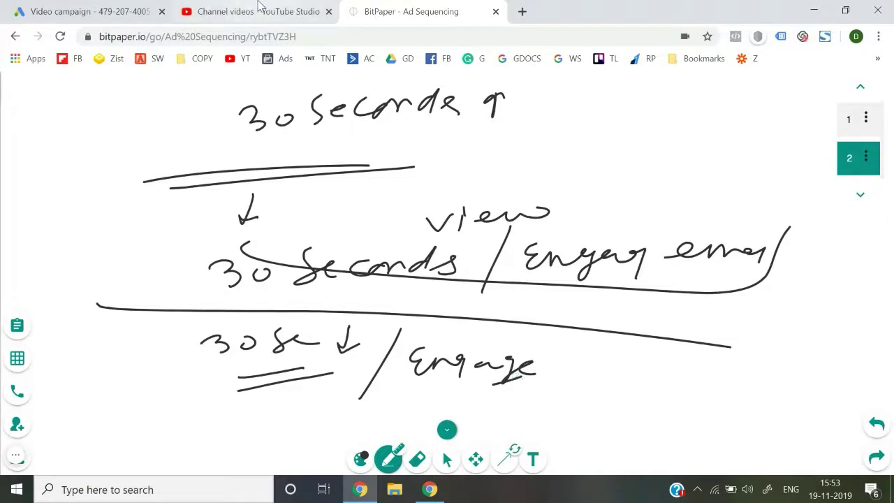
Switch to Google Ads, start the second sequence step with the View transition, and name its ad group "Sequence 2"
left_click(126, 11)
left_click(399, 366)
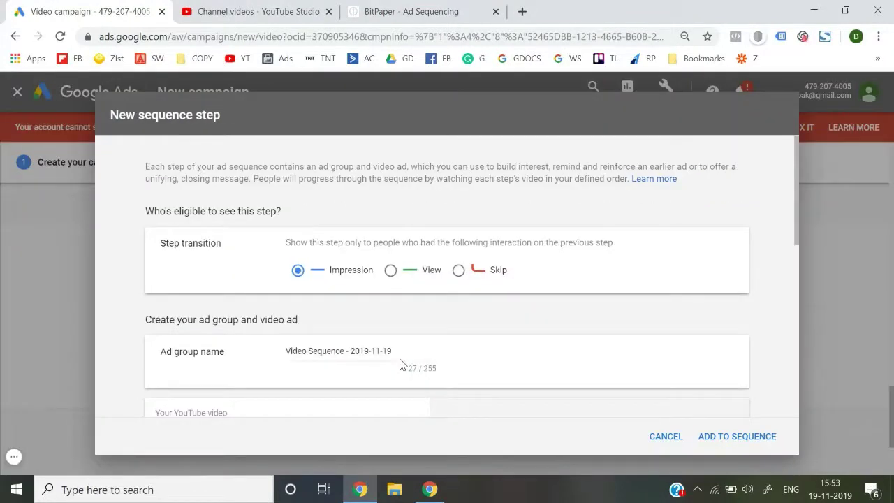
left_click(391, 271)
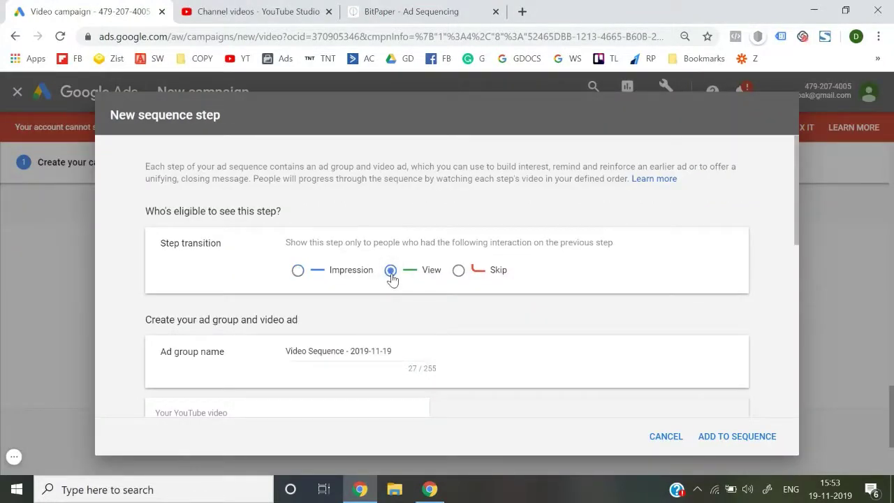
scroll(392, 278, "down", 1)
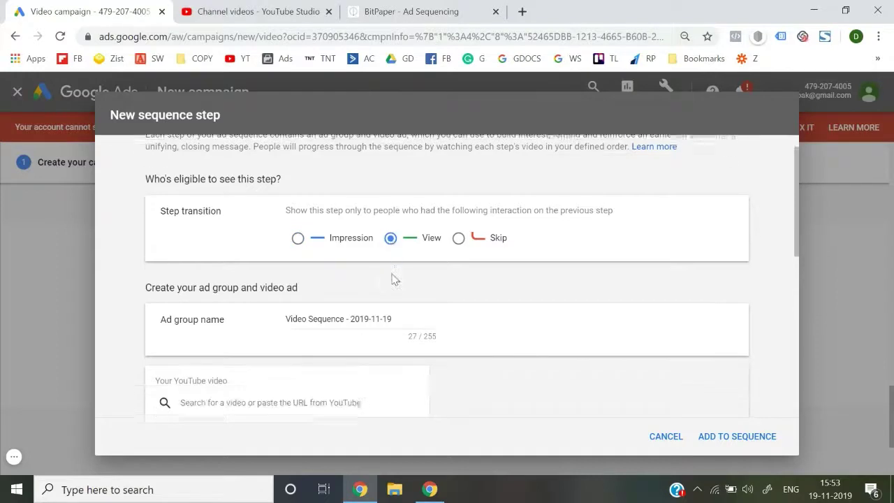
triple_click(405, 316)
type("Sequenc")
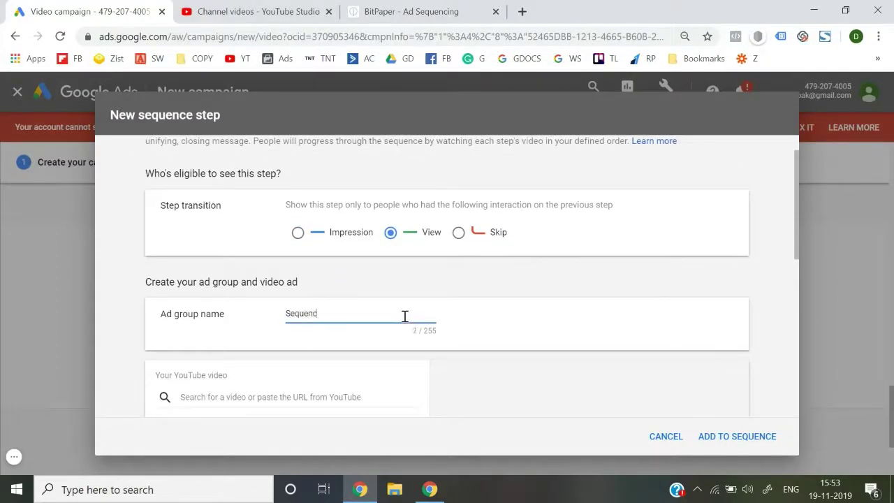
type("e 2")
Copy the shareable link of Video 2 from YouTube Studio and use it as the YouTube video of the Sequence 2 step
scroll(403, 313, "down", 3)
left_click(259, 292)
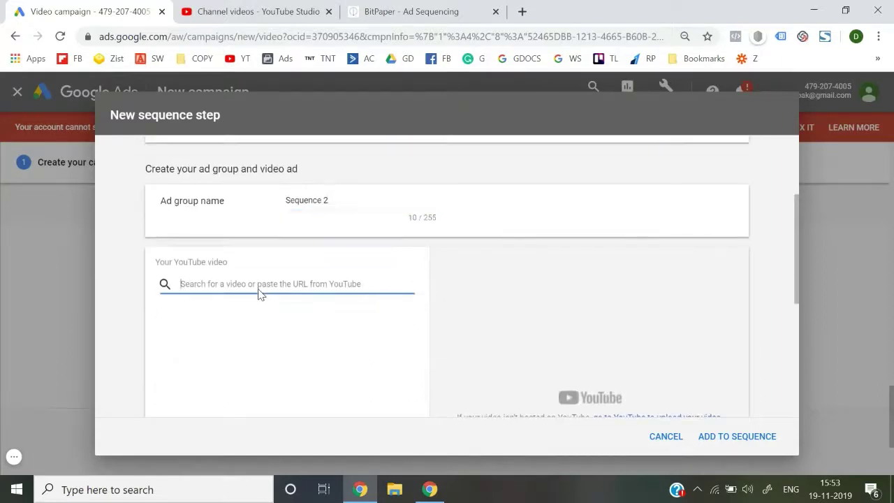
left_click(277, 11)
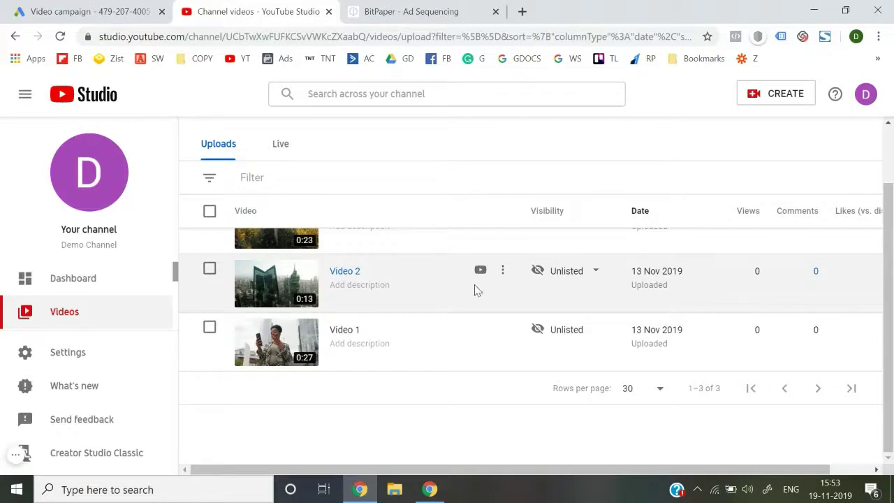
left_click(502, 271)
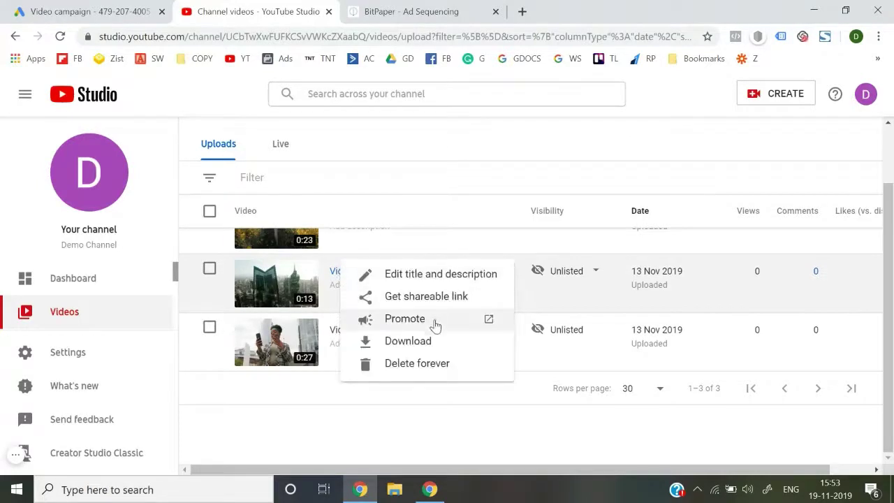
left_click(426, 296)
left_click(80, 12)
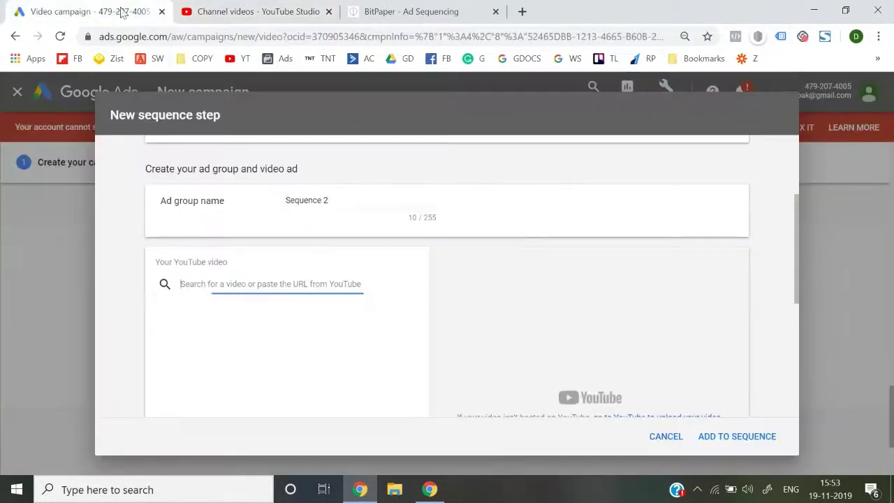
key("ctrl+v")
Check the Sequence 2 ad settings, set its target CPM bid to ₹200.00, and add the step to the sequence
scroll(508, 329, "down", 5)
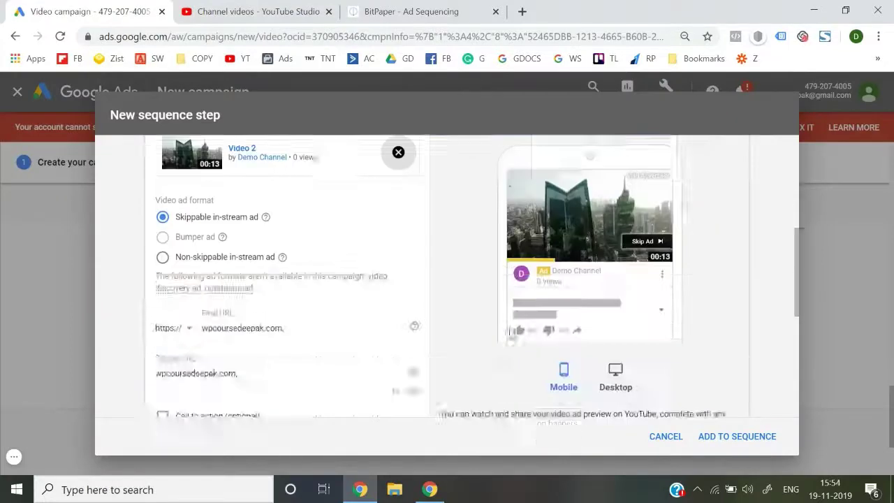
scroll(511, 333, "down", 2)
scroll(314, 269, "up", 2)
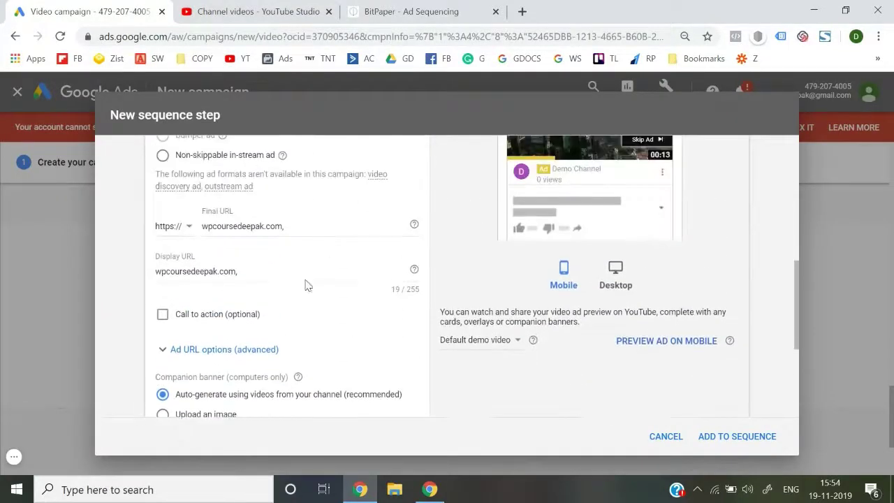
scroll(308, 273, "down", 1)
scroll(308, 272, "down", 3)
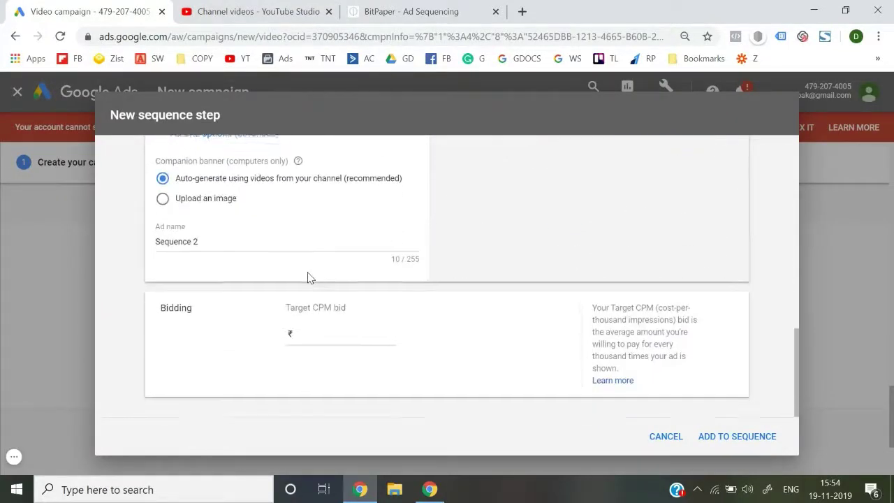
left_click(315, 337)
type("200.00")
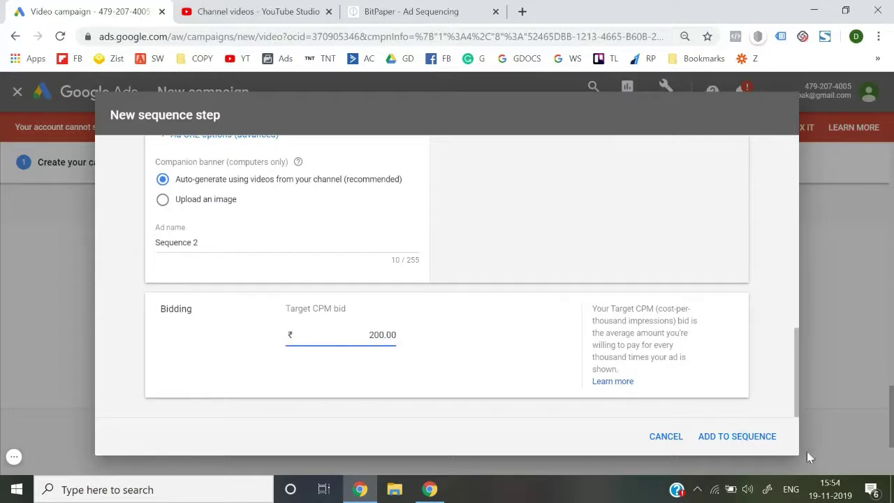
left_click(760, 436)
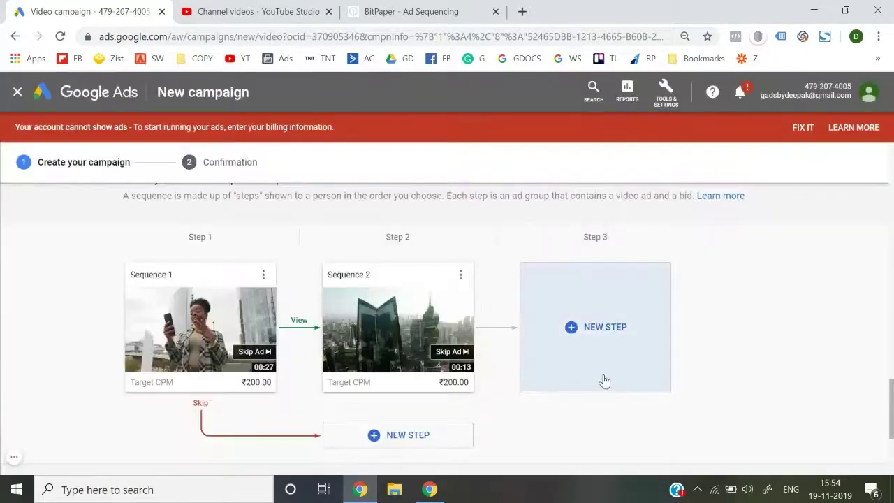
Review the View and Skip paths from Sequence 1 and open a new sequence step on the Skip path
scroll(604, 381, "down", 2)
scroll(604, 380, "up", 1)
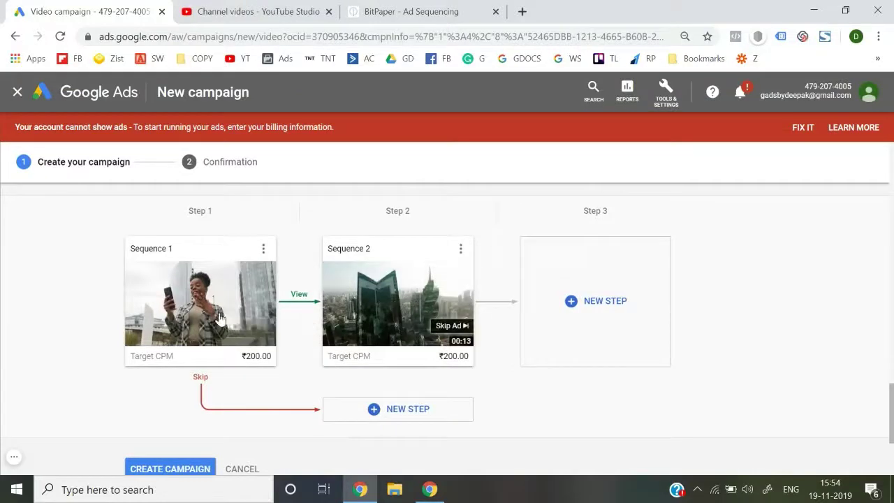
mouse_move(220, 316)
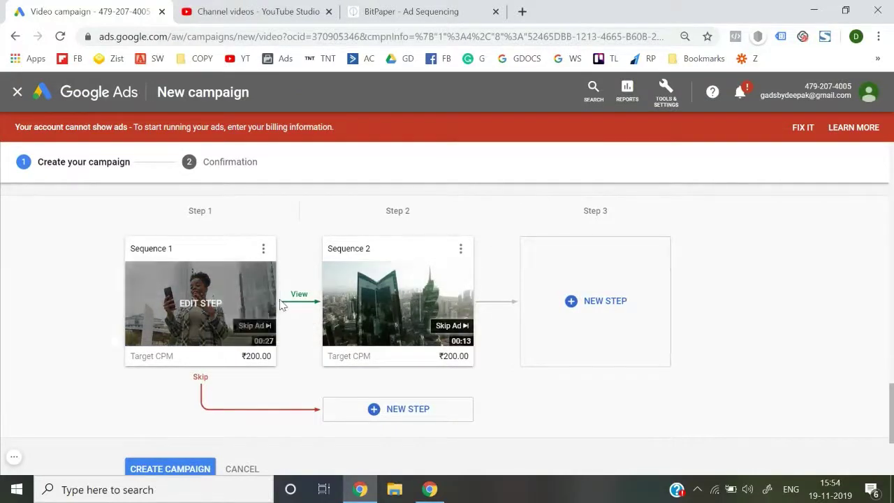
mouse_move(349, 299)
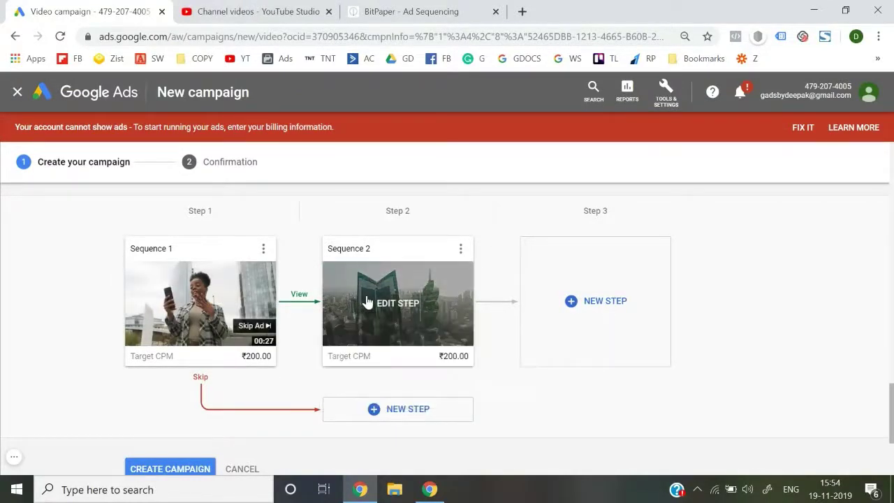
scroll(187, 360, "down", 1)
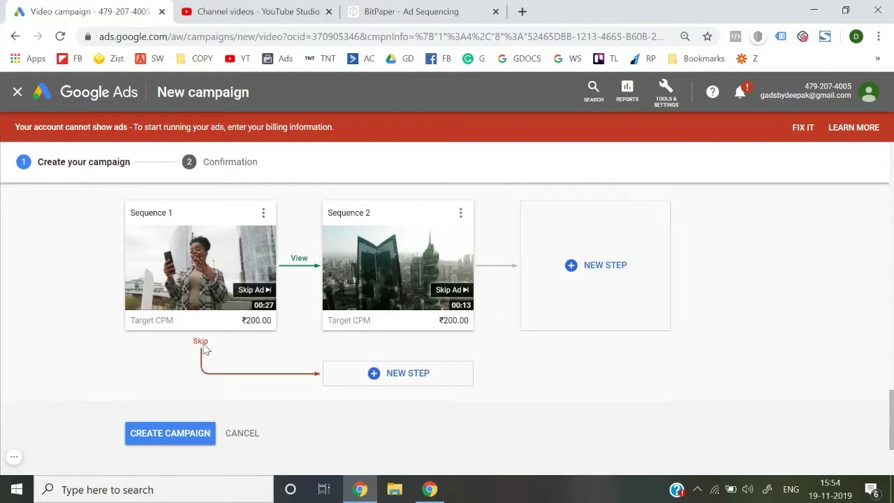
mouse_move(207, 273)
left_click(385, 373)
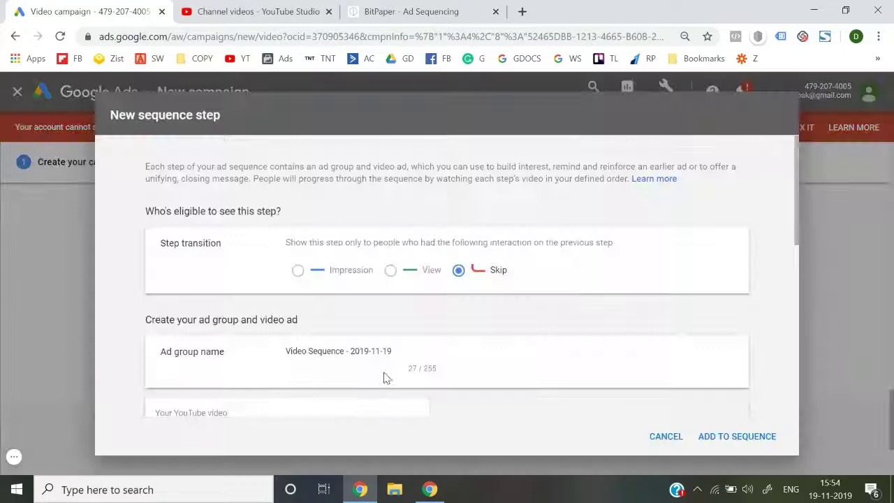
triple_click(396, 271)
Copy the shareable link of Video 3 in YouTube Studio and return to the new sequence step in Google Ads
key("ctrl+Tab")
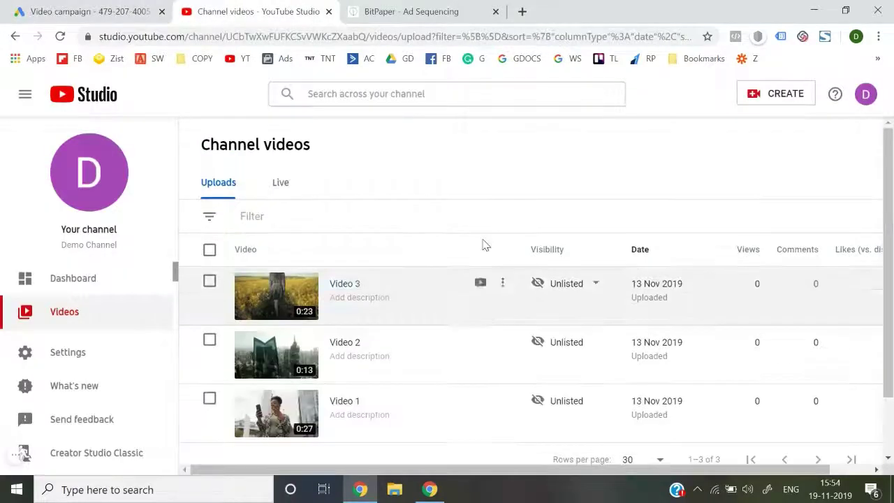
left_click(503, 283)
left_click(472, 310)
key("ctrl+shift+Tab")
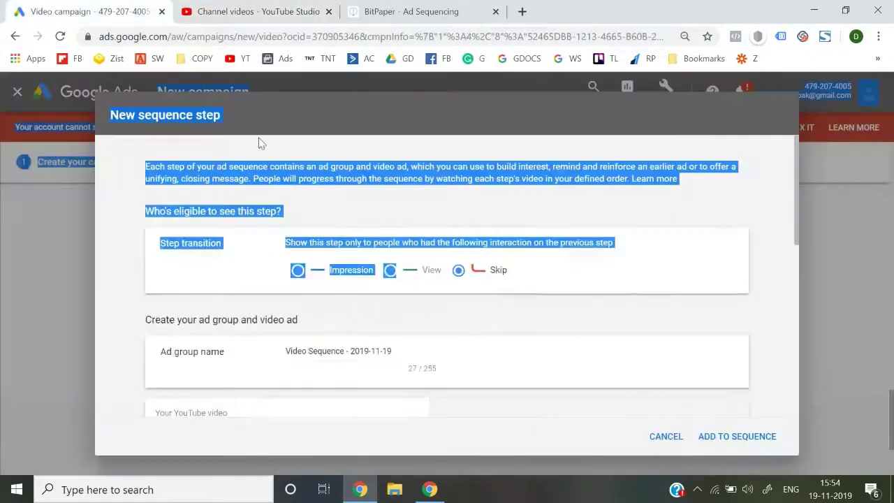
Name the Skip step's ad group "Sequence 3" and use the copied Video 3 link as its YouTube video
triple_click(338, 349)
type("S")
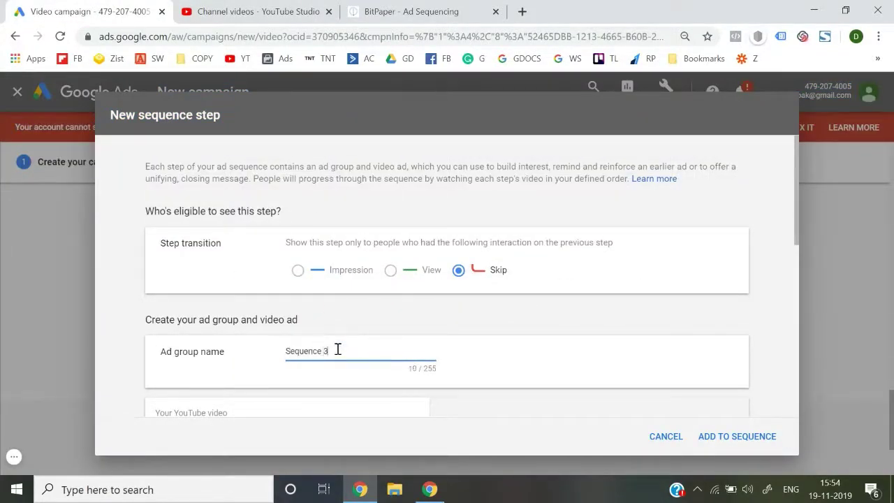
type("equence 3")
scroll(338, 349, "down", 3)
left_click(283, 324)
key("ctrl+v")
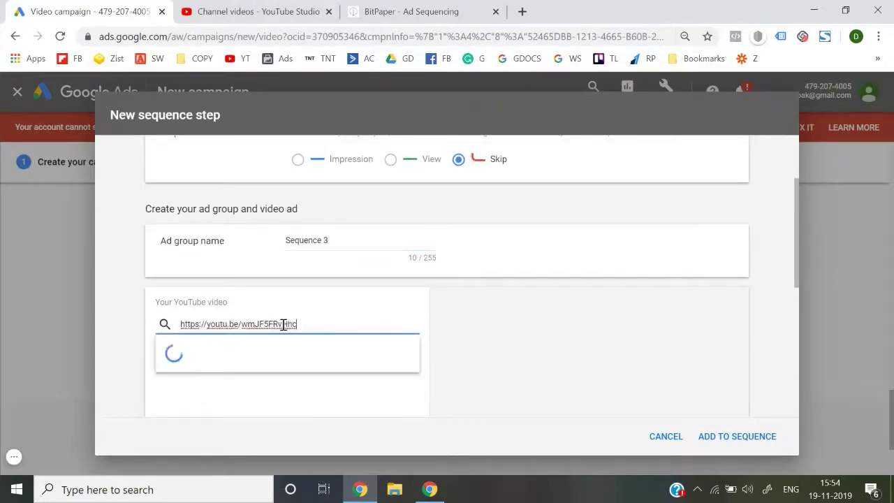
left_click(282, 328)
Set the Sequence 3 target CPM bid to ₹200 and add the step to the sequence
scroll(281, 333, "down", 5)
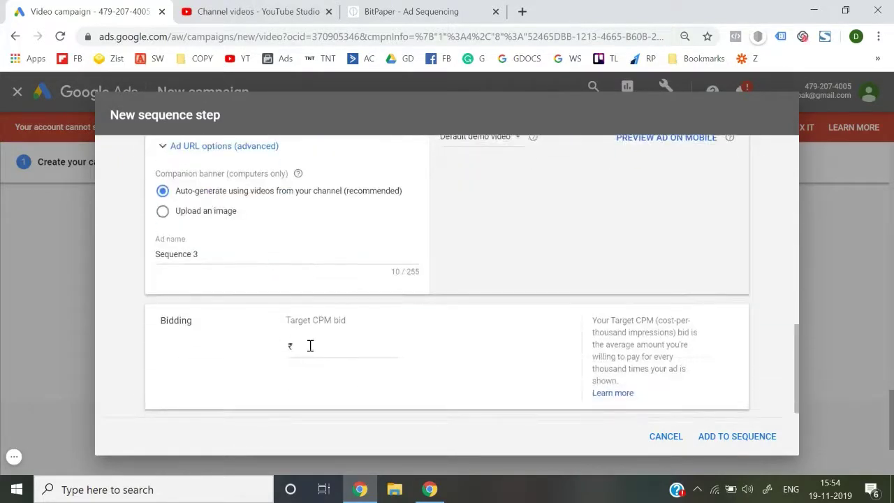
left_click(310, 346)
type("200")
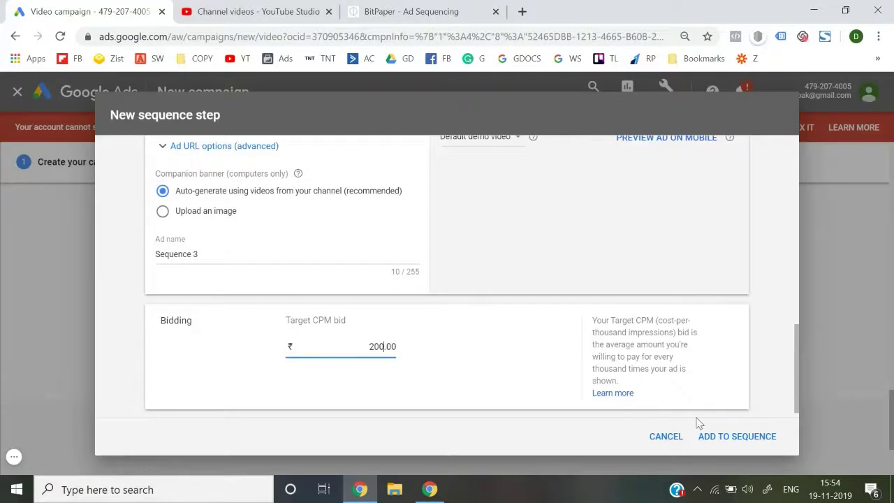
left_click(723, 433)
Review the View and Skip branches of the sequence and open a new Step 3 following Sequence 2
scroll(231, 356, "down", 2)
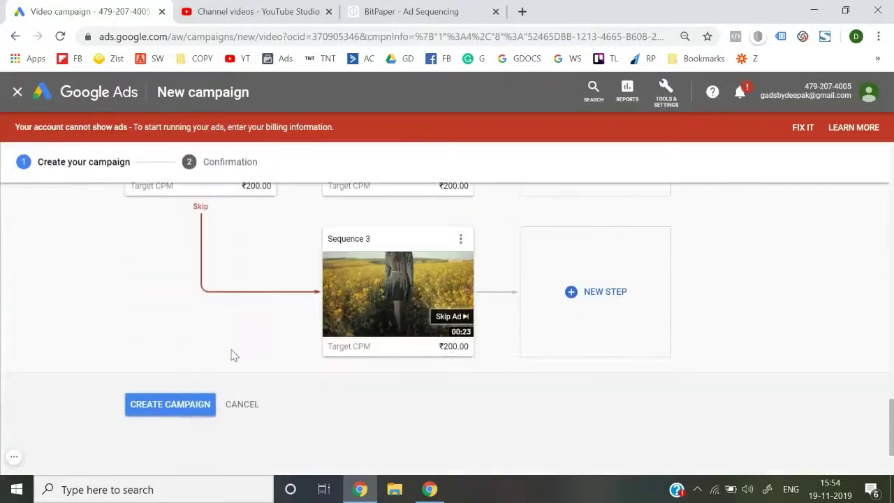
scroll(231, 356, "up", 2)
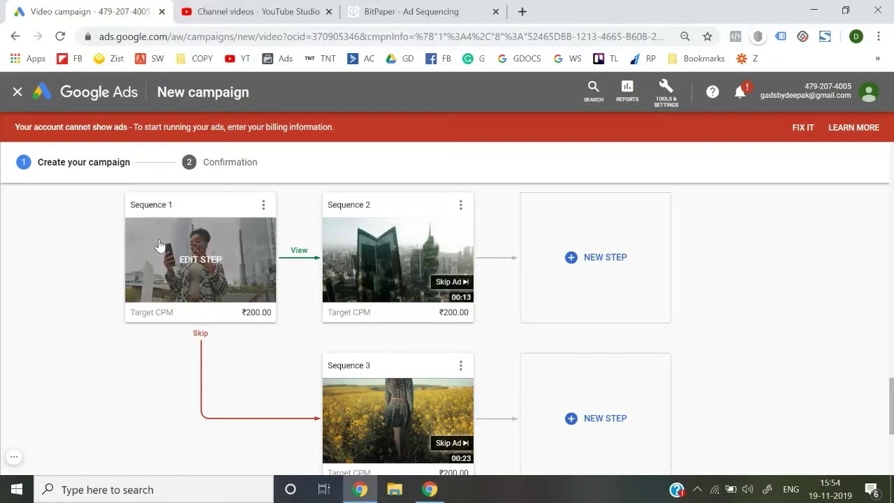
scroll(123, 345, "down", 2)
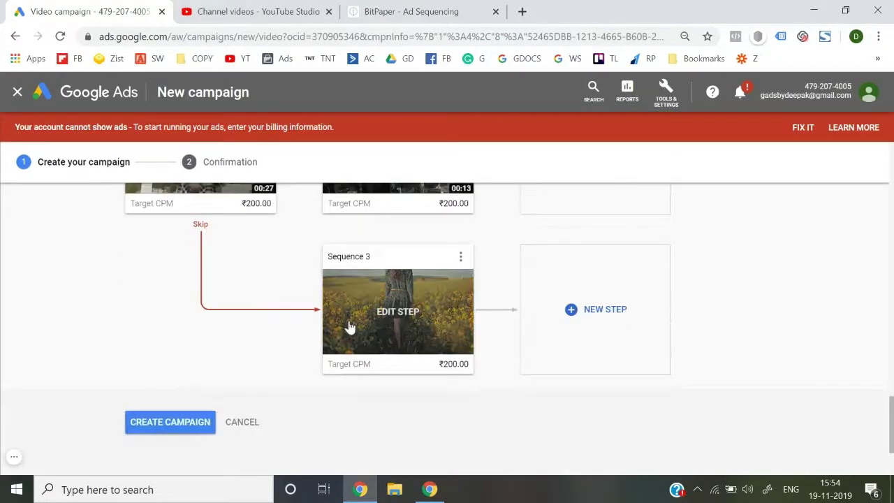
scroll(350, 327, "up", 3)
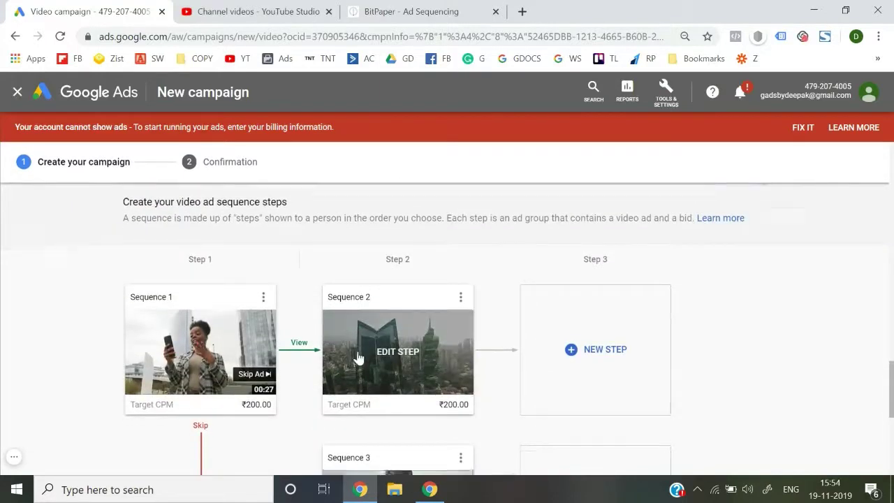
scroll(419, 310, "down", 1)
scroll(593, 323, "down", 1)
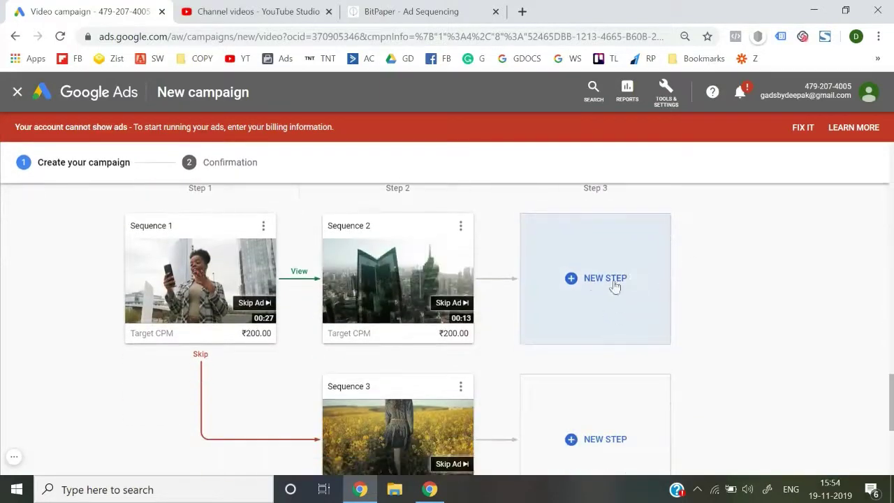
left_click(607, 279)
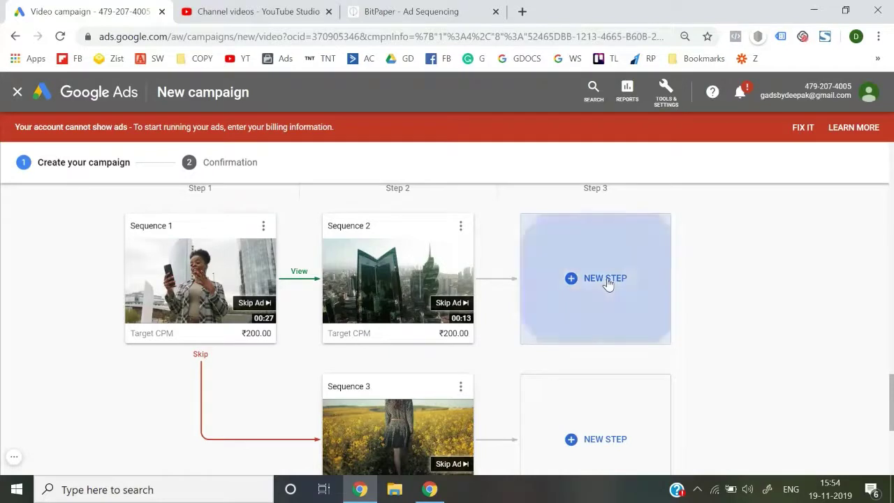
Name the new step's ad group "Seuqnce 4" and use the copied Video 3 link as its YouTube video
scroll(412, 280, "down", 1)
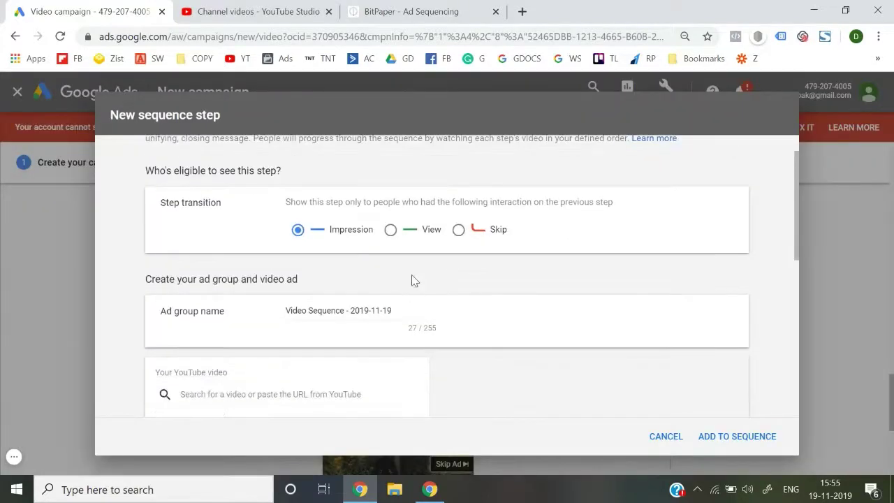
triple_click(407, 307)
type("Seuqnce 4")
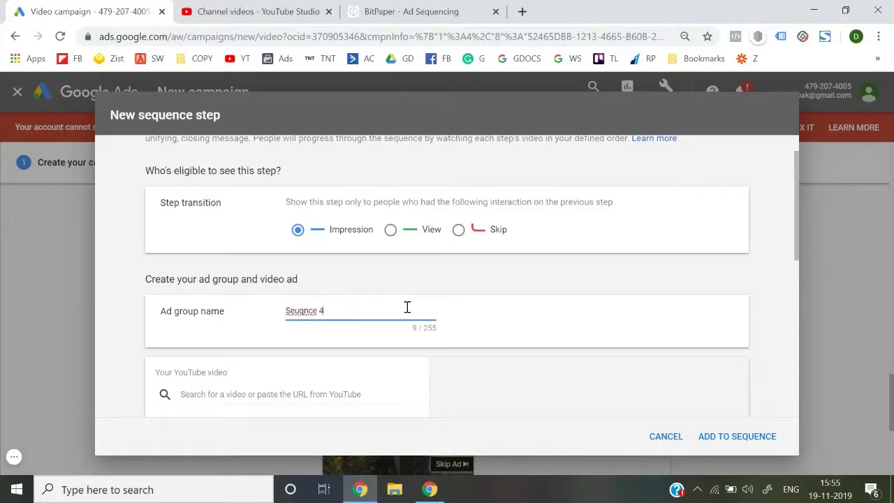
scroll(319, 313, "down", 2)
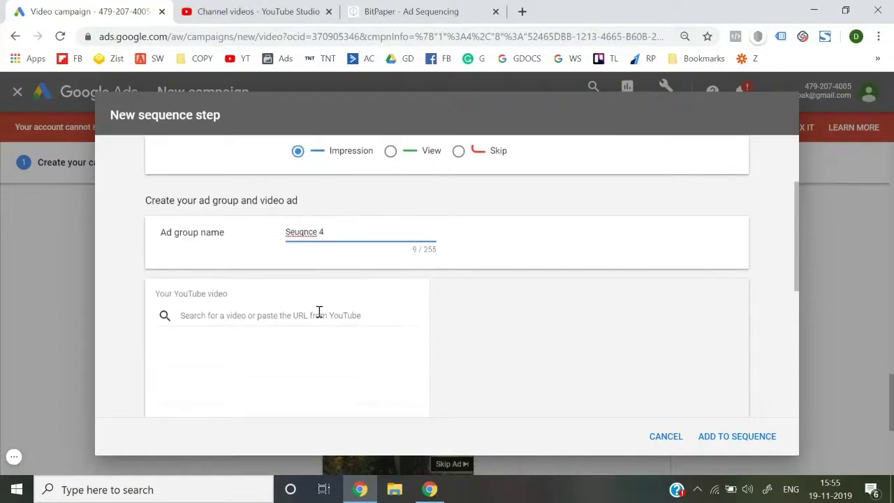
left_click(285, 316)
key("ctrl+v")
Set the Seuqnce 4 target CPM bid to ₹200 and add the step to the sequence
scroll(288, 323, "down", 6)
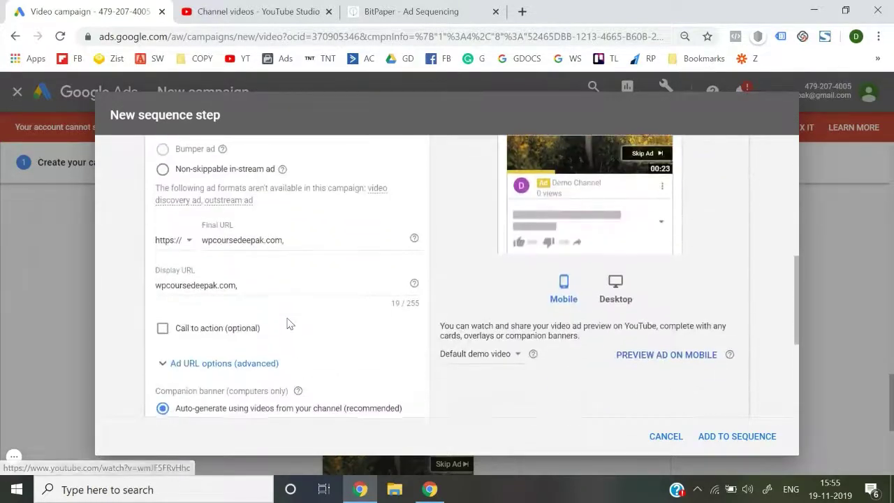
scroll(281, 343, "down", 3)
left_click(327, 331)
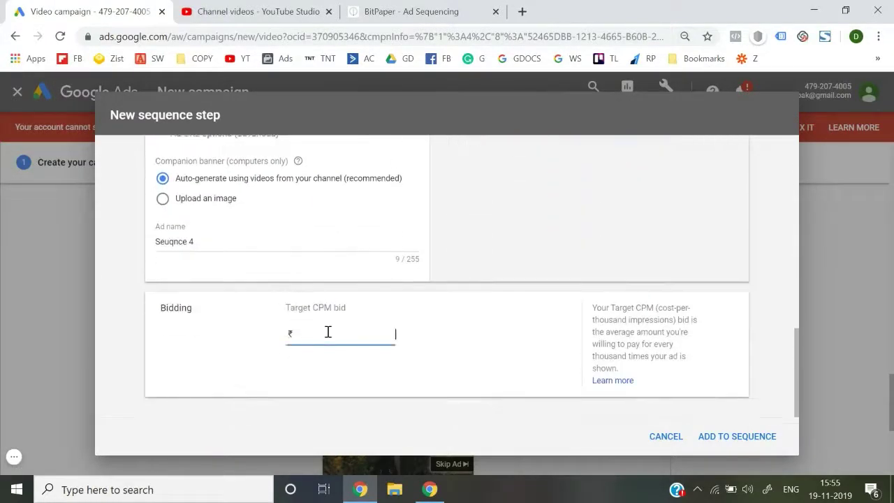
type("200.00")
left_click(746, 439)
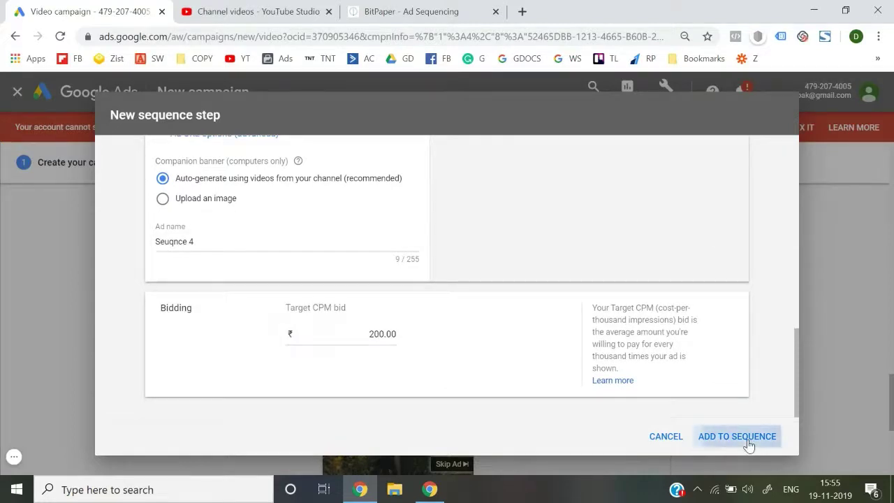
Review the full sequence with its View, Skip and Impression paths and submit the campaign for creation
scroll(162, 398, "down", 2)
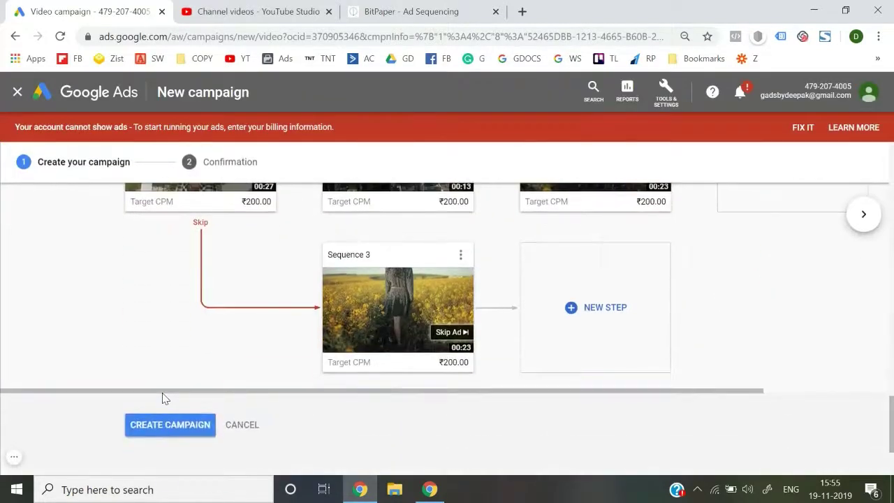
scroll(162, 398, "up", 1)
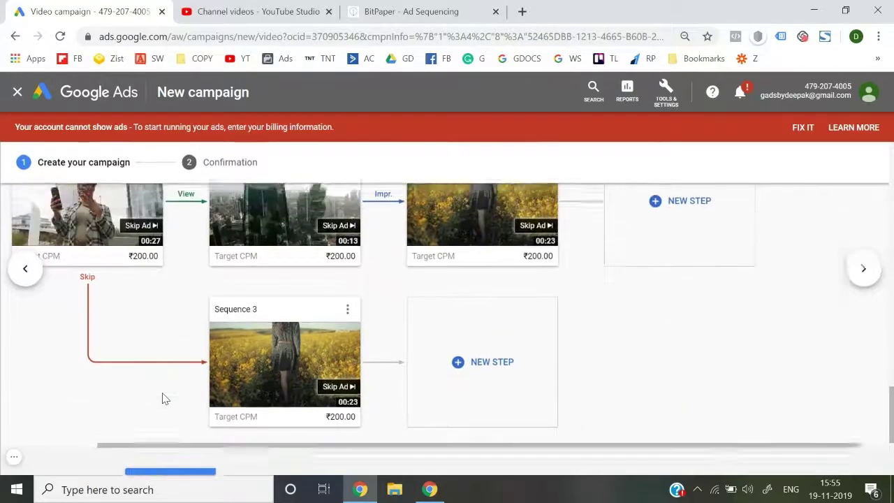
scroll(331, 358, "down", 1)
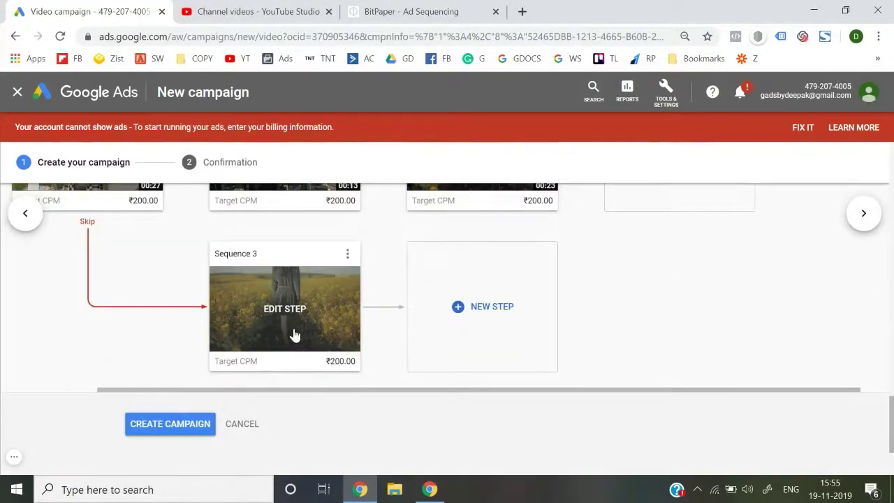
scroll(489, 297, "up", 2)
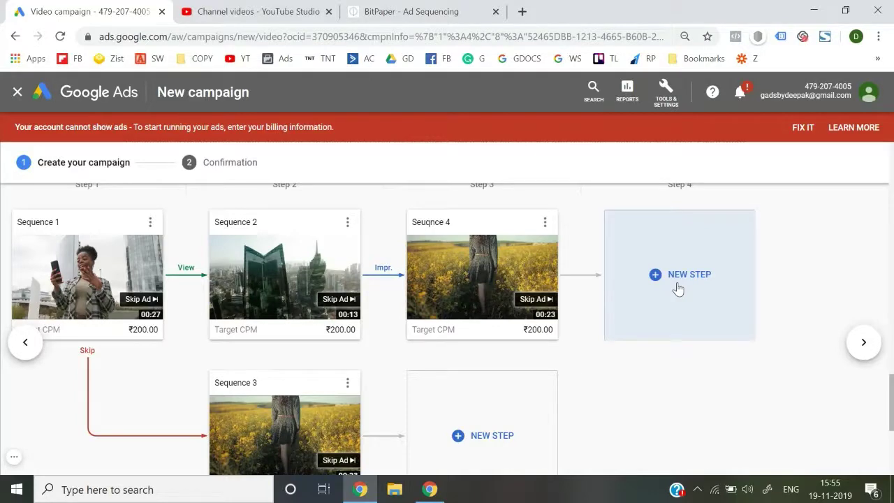
scroll(677, 288, "down", 3)
scroll(677, 287, "up", 5)
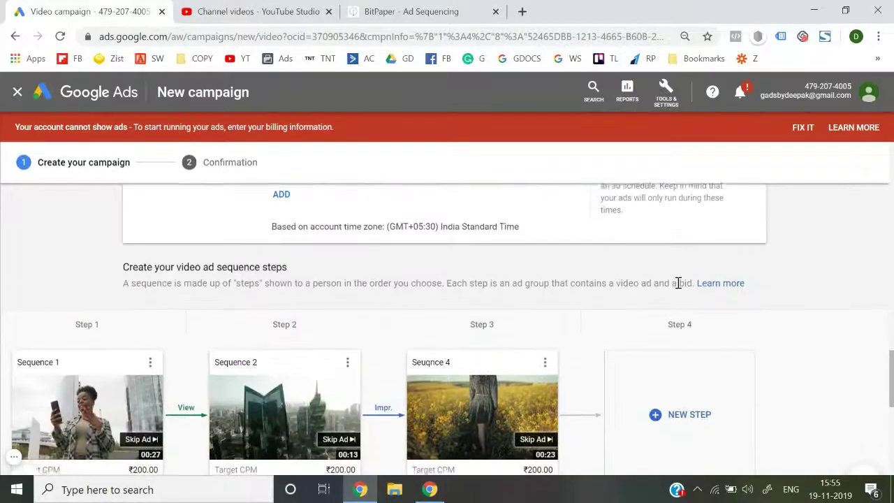
scroll(678, 286, "down", 3)
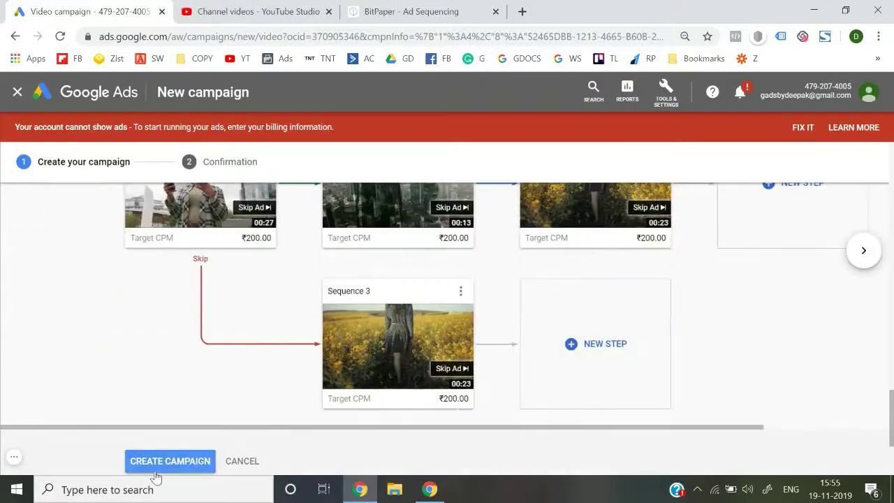
left_click(156, 463)
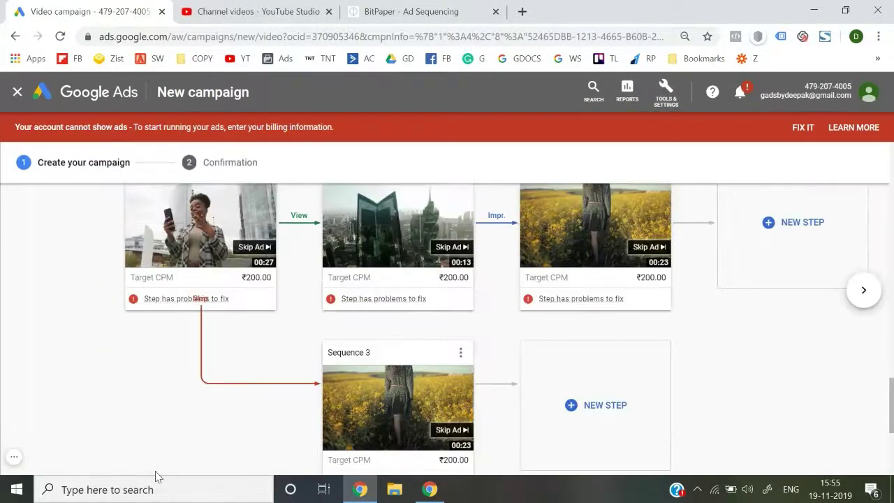
Examine the problem flags on the sequence steps and the Skip transition from Sequence 1 to Sequence 3
scroll(241, 356, "up", 3)
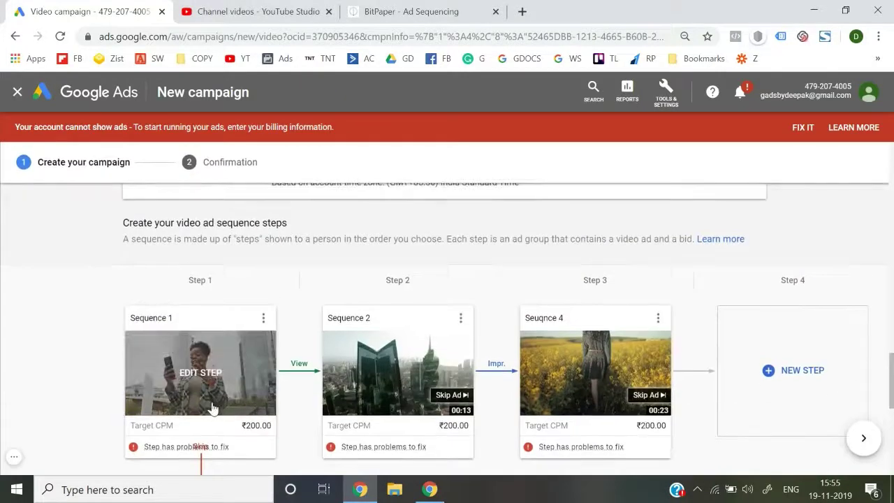
scroll(245, 360, "down", 2)
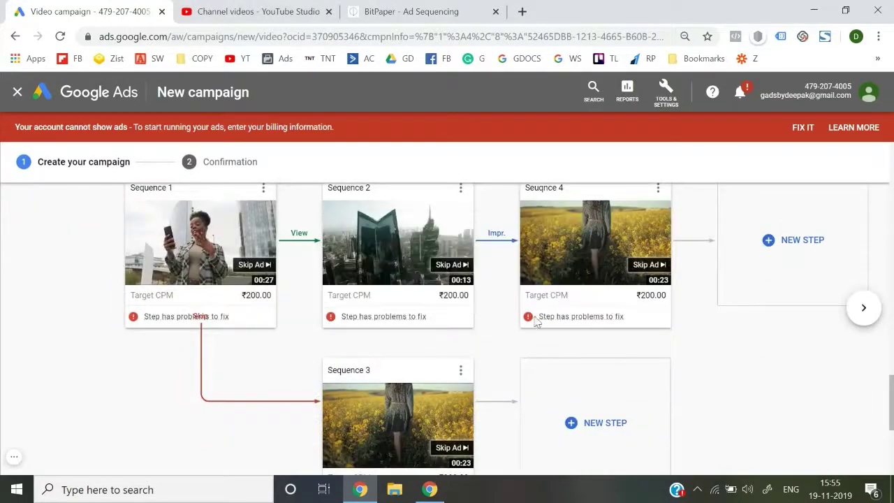
mouse_move(207, 317)
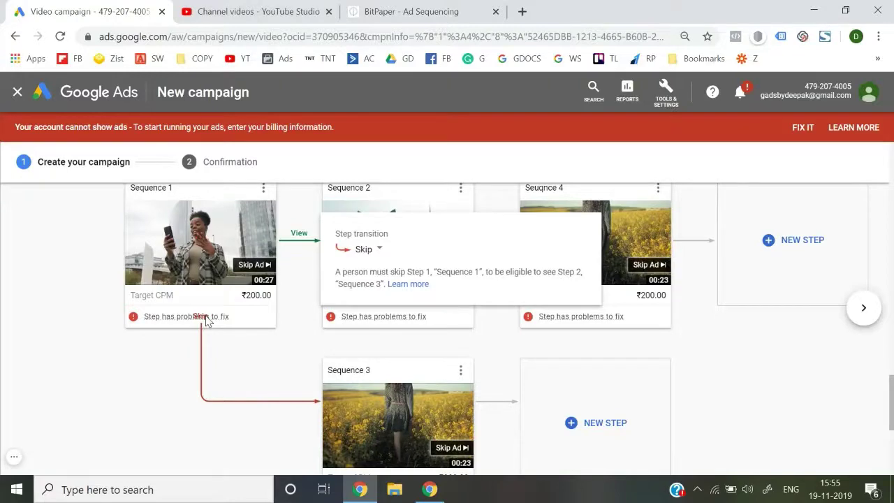
scroll(208, 318, "up", 1)
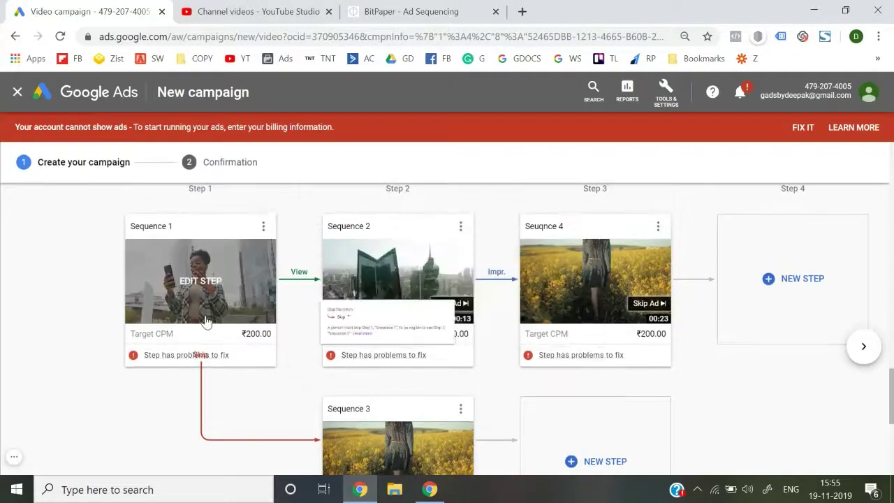
scroll(198, 356, "down", 2)
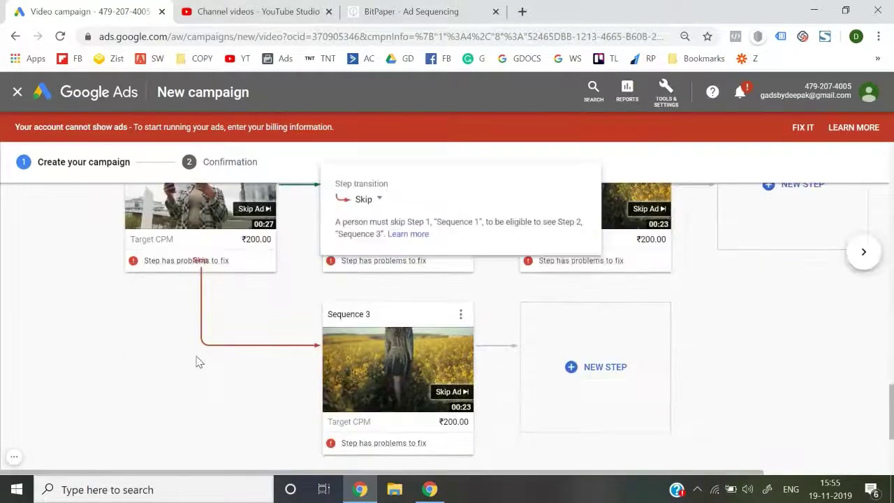
scroll(197, 360, "up", 4)
scroll(197, 360, "down", 1)
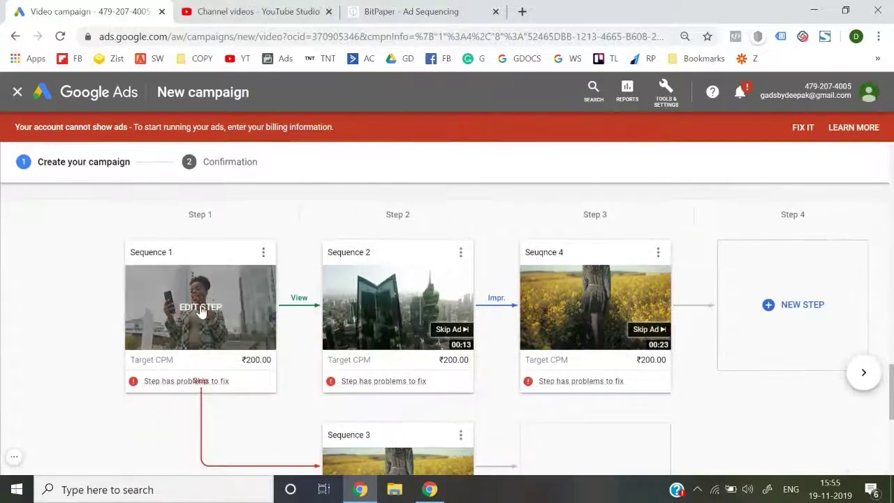
Correct Sequence 1's final URL to wpcoursedeepak.com without the trailing comma, copy it, and save the step
left_click(200, 309)
scroll(325, 289, "down", 4)
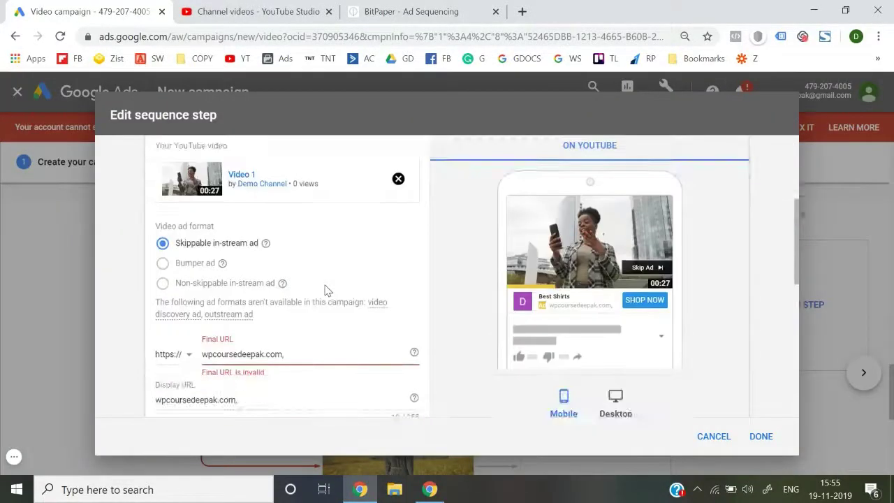
left_click(297, 314)
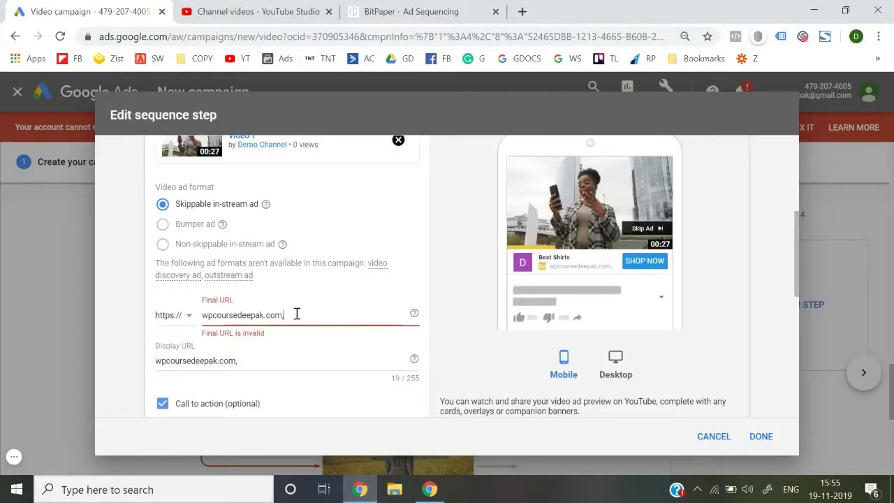
key("ctrl+a")
key("ctrl+c")
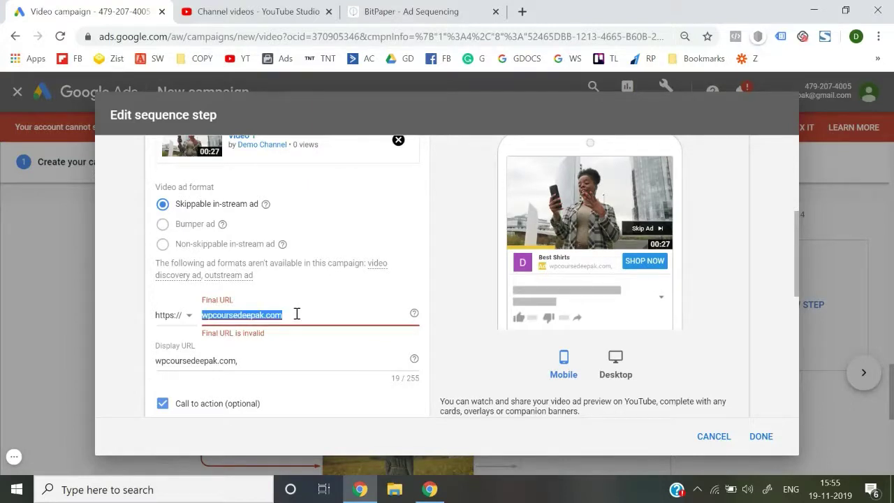
left_click(757, 440)
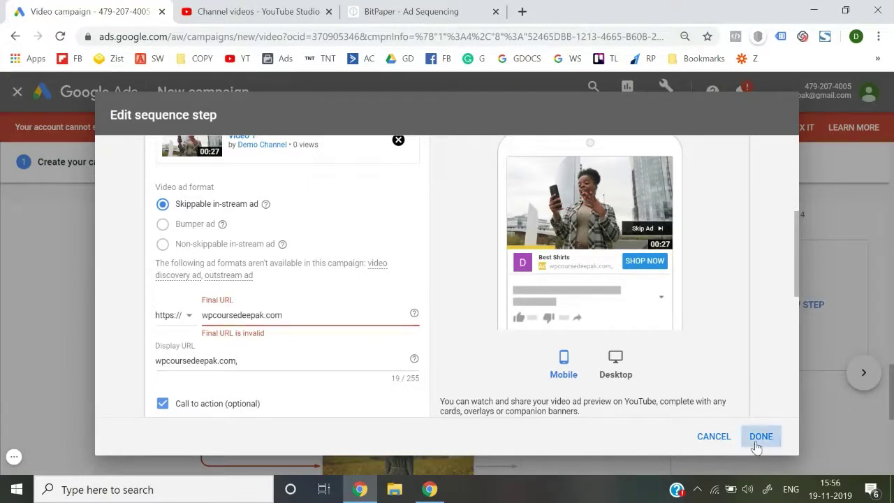
Replace Sequence 2's final URL with the copied wpcoursedeepak.com and save the step
left_click(382, 327)
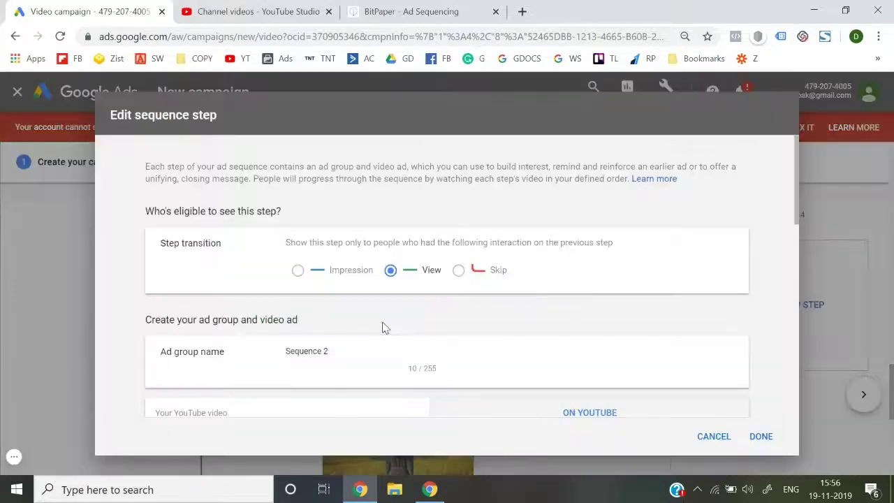
scroll(382, 389, "down", 7)
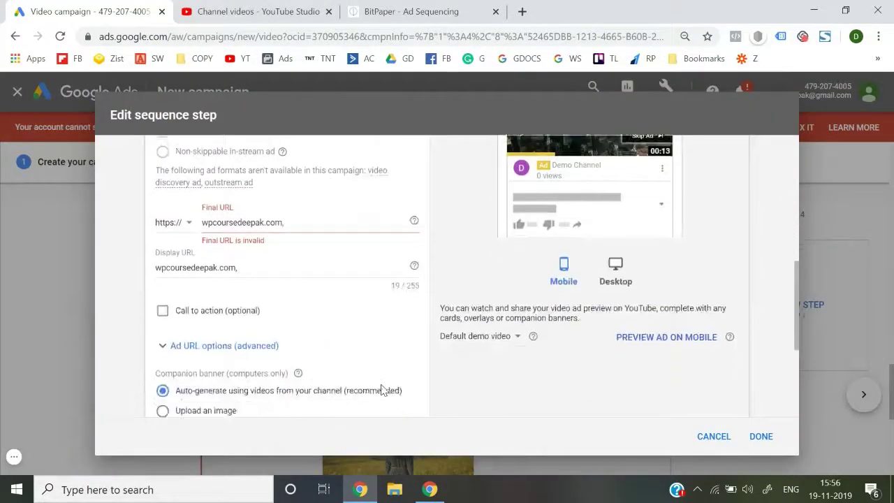
triple_click(342, 220)
key("ctrl+v")
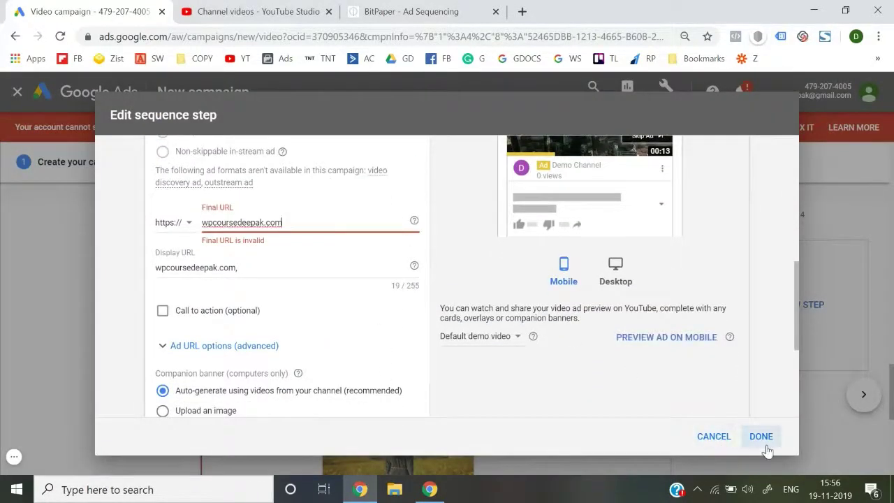
left_click(763, 439)
Correct the final URL of the Seuqnce 4 step to wpcoursedeepak.com without the trailing comma and save the step
left_click(587, 318)
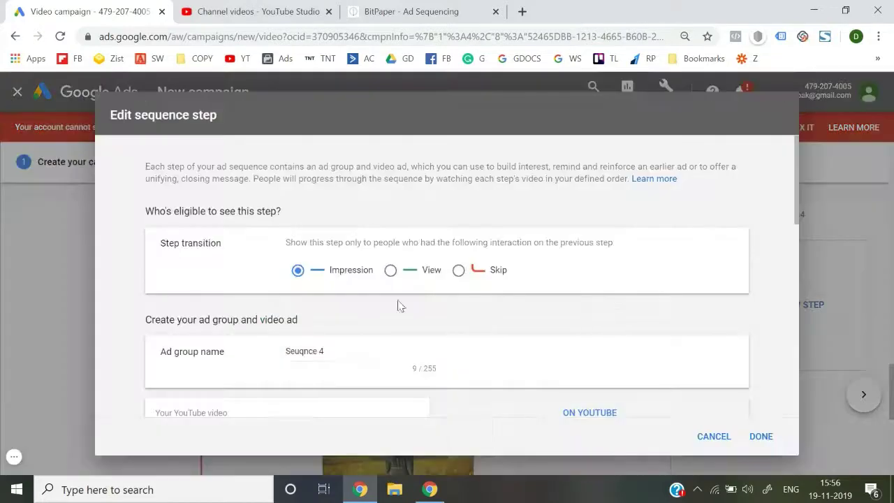
scroll(363, 321, "down", 7)
scroll(361, 212, "down", 3)
scroll(361, 212, "up", 2)
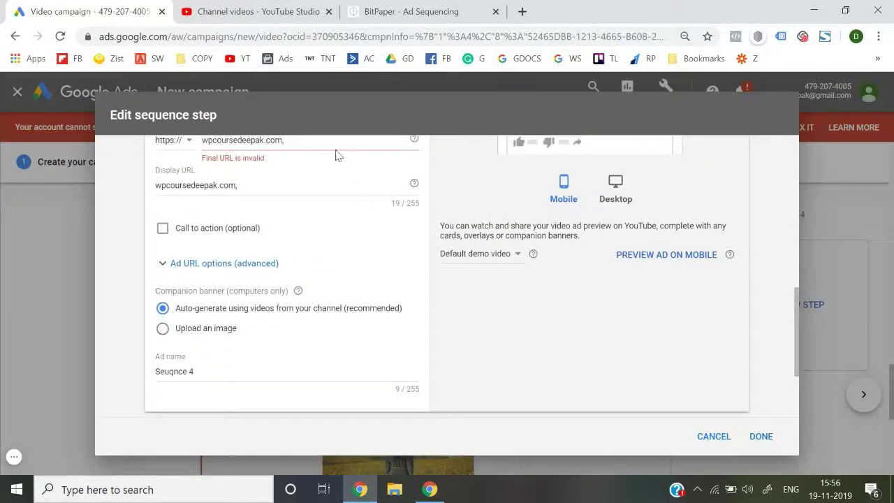
key("BackSpace")
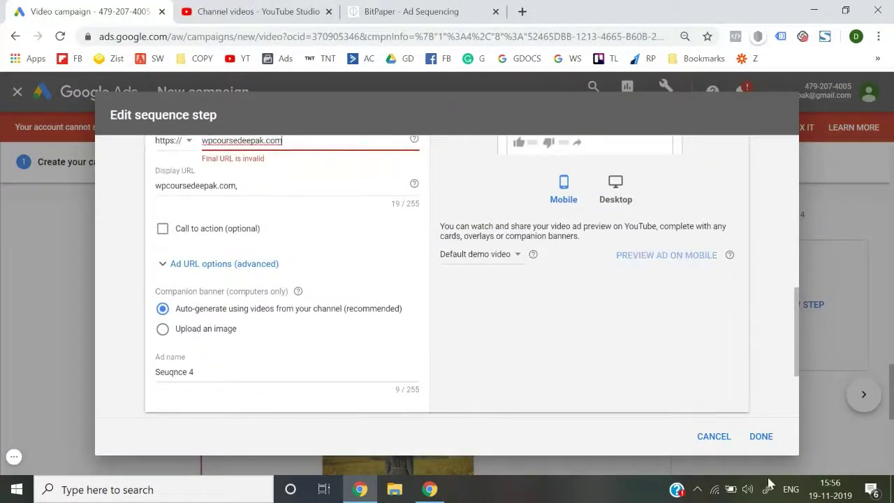
left_click(760, 439)
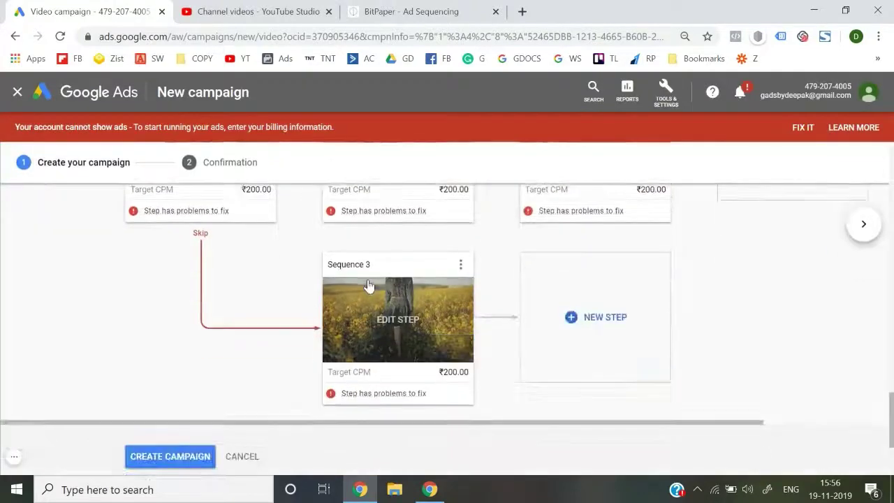
Remove the trailing comma from Sequence 3's final URL so it reads wpcoursedeepak.com, and save the step
left_click(369, 286)
scroll(369, 285, "down", 5)
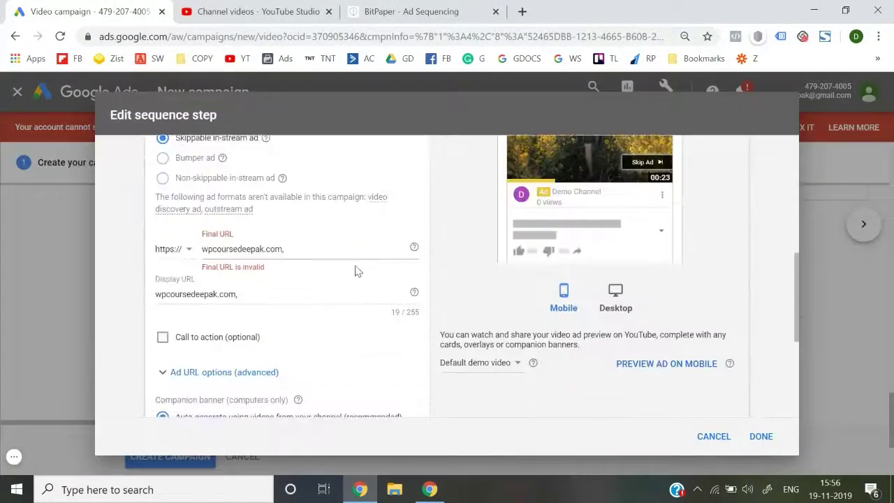
left_click(337, 254)
key("BackSpace")
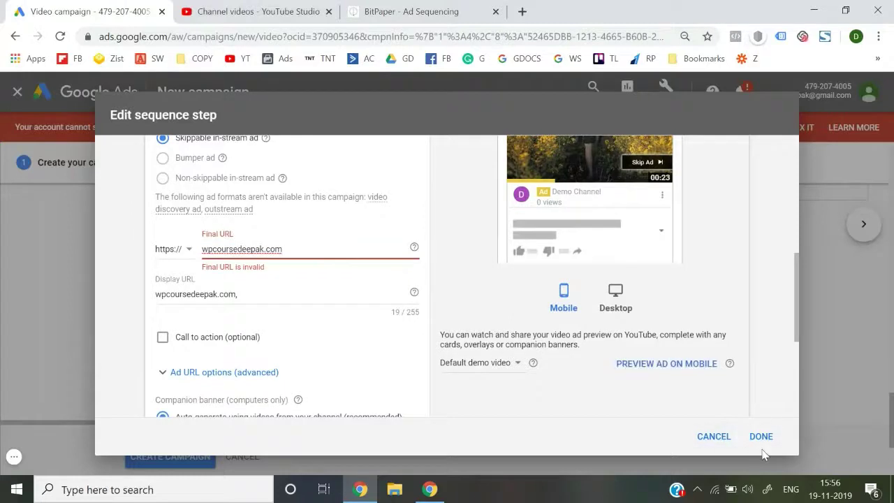
left_click(702, 440)
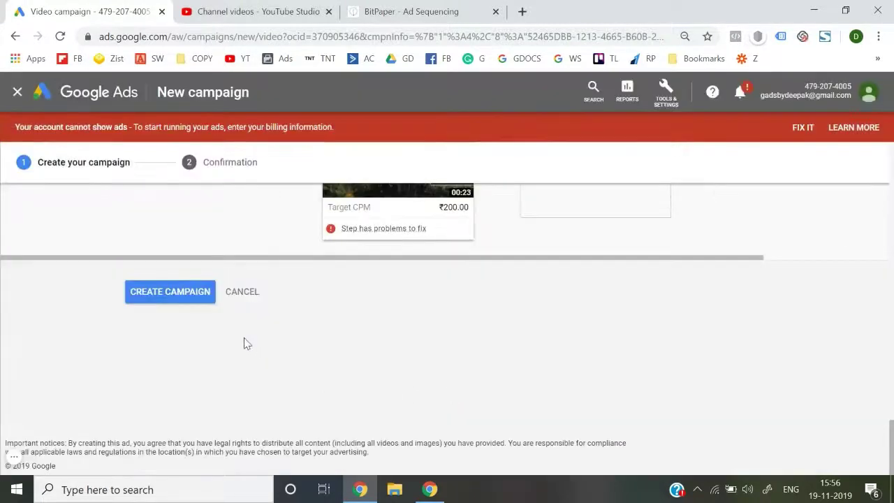
Resubmit the ad sequence campaign for creation and check the sequence steps for problem flags
left_click(185, 292)
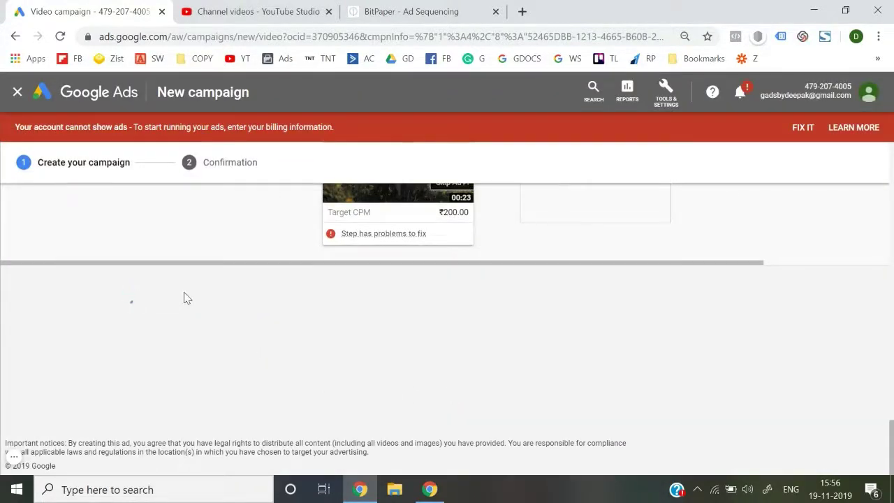
scroll(184, 294, "down", 3)
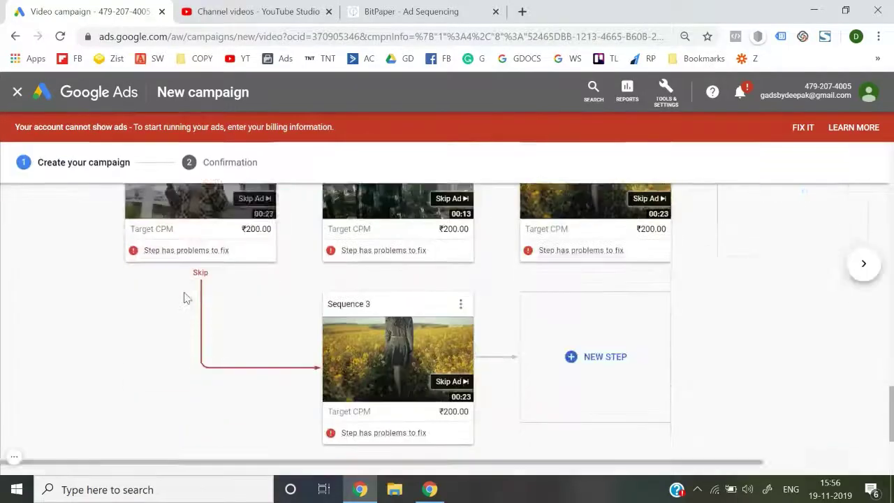